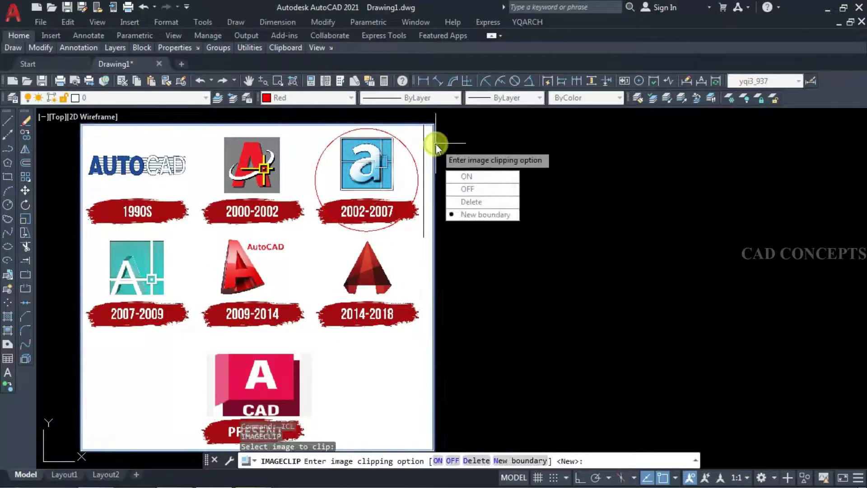
Clip the 2002-2007 logo image to the red circle as a new polyline boundary
left_click(461, 214)
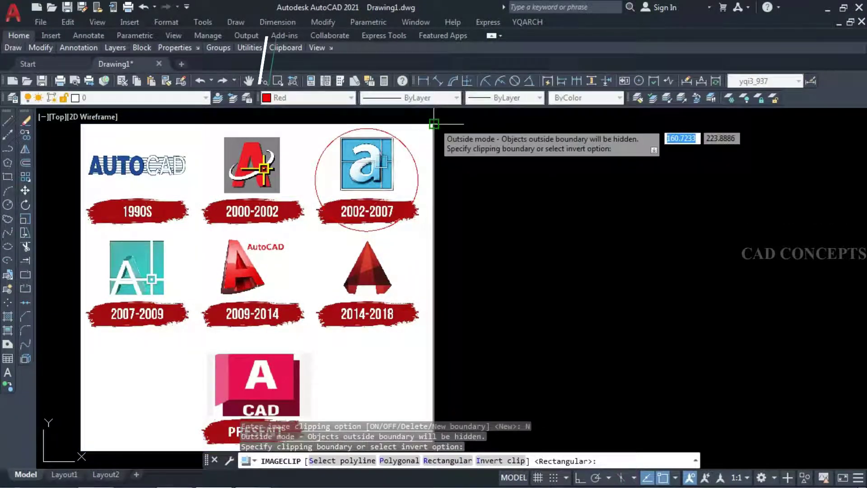
left_click(328, 461)
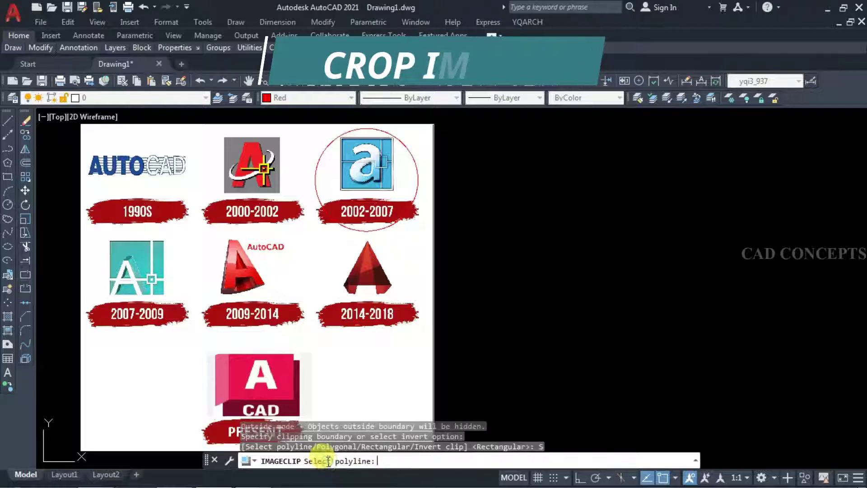
left_click(317, 193)
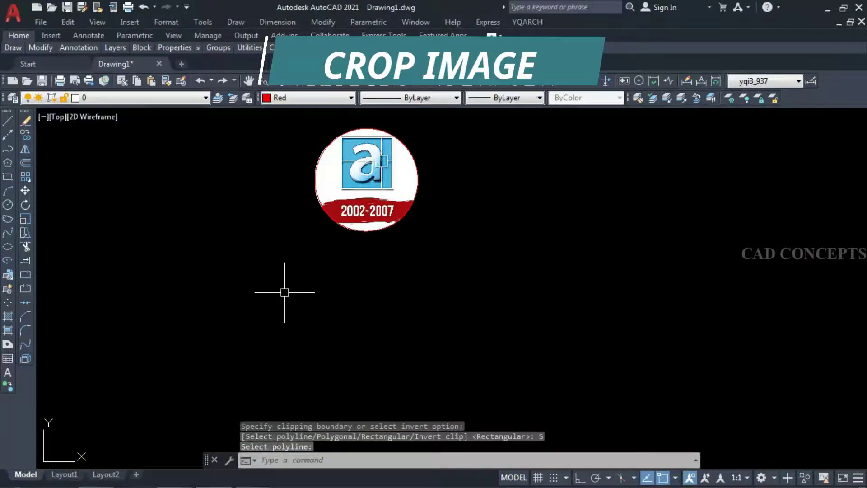
scroll(333, 192, "up", 4)
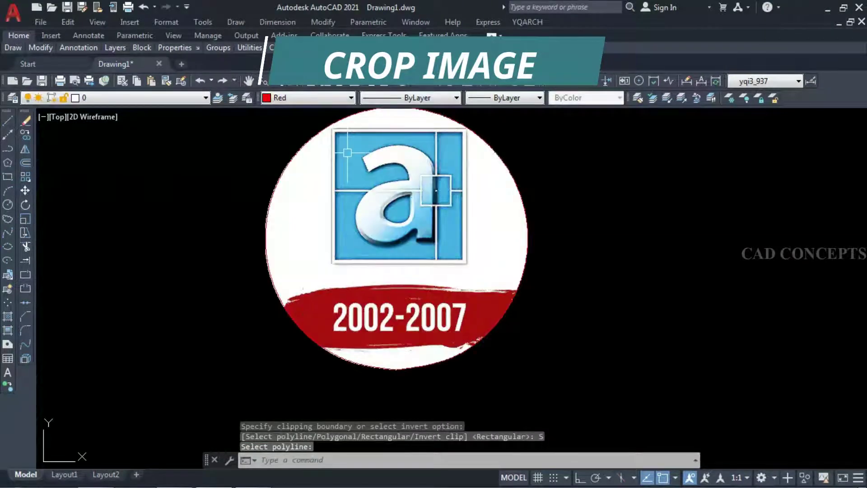
key("Escape")
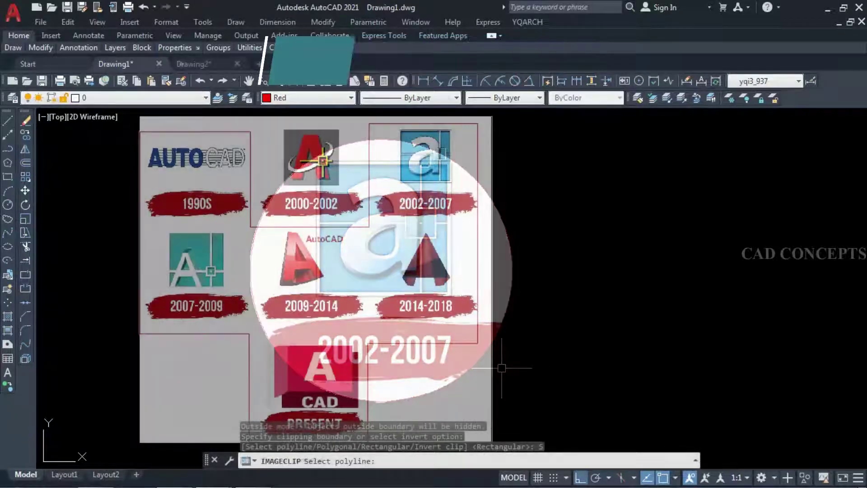
Crop the logo grid image to the stepped polyline outline and pan to inspect it
left_click(465, 343)
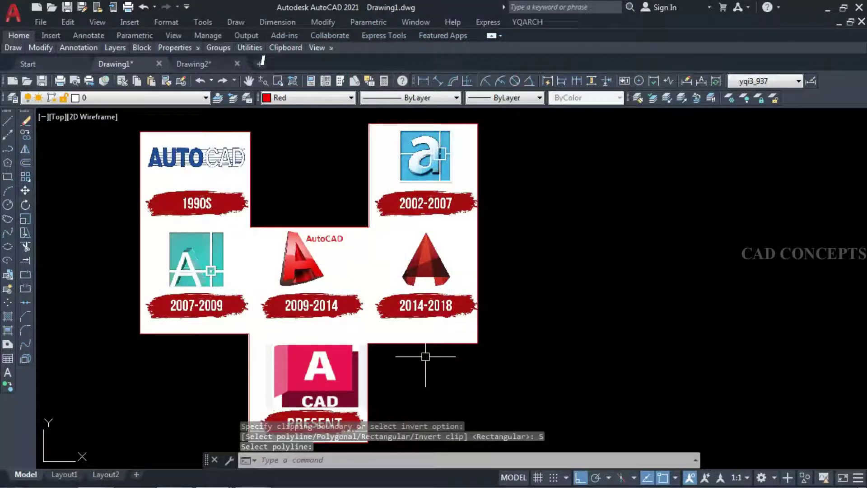
middle_click_drag(422, 355, 458, 337)
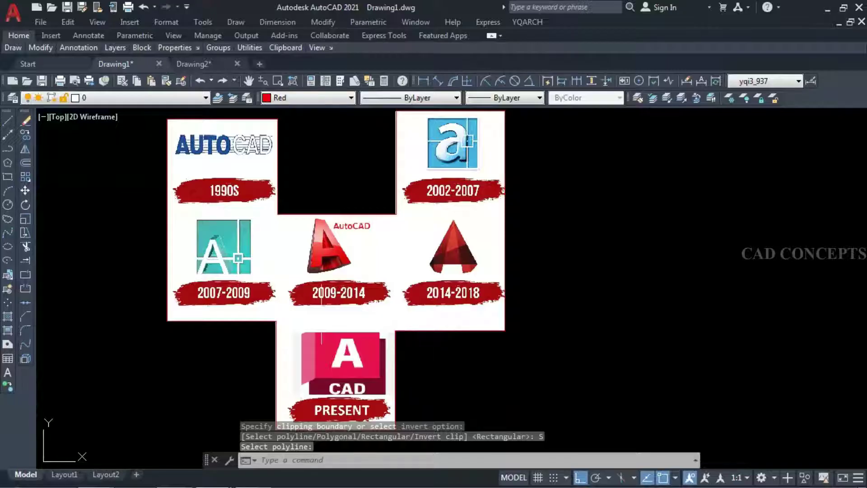
scroll(339, 339, "down", 2)
scroll(340, 339, "up", 2)
middle_click_drag(340, 342, 344, 345)
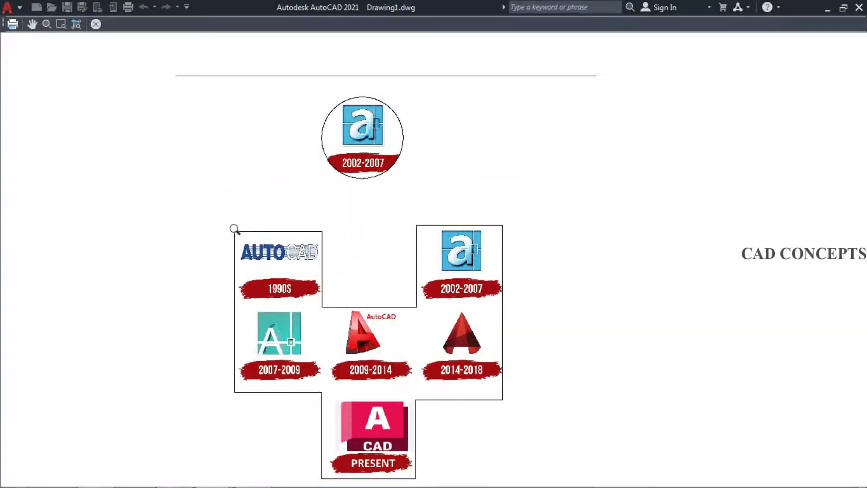
scroll(418, 253, "down", 3)
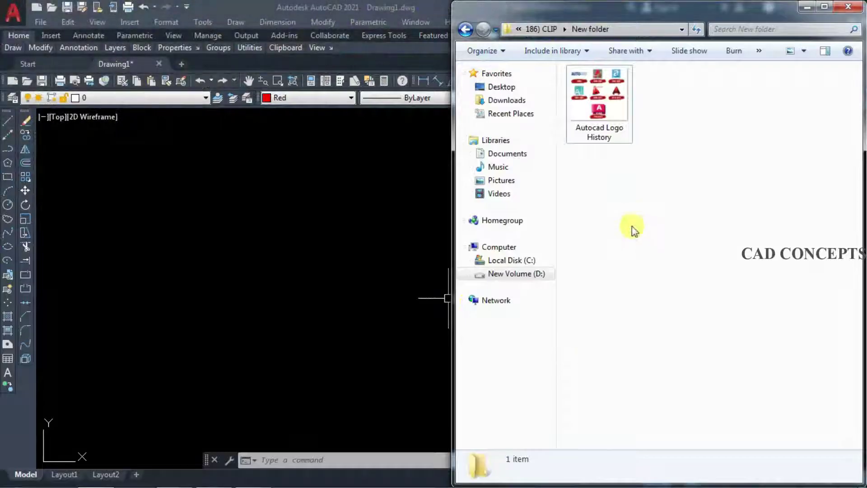
Drag the Autocad Logo History JPEG from Explorer into the drawing and place it
left_click_drag(598, 108, 287, 254)
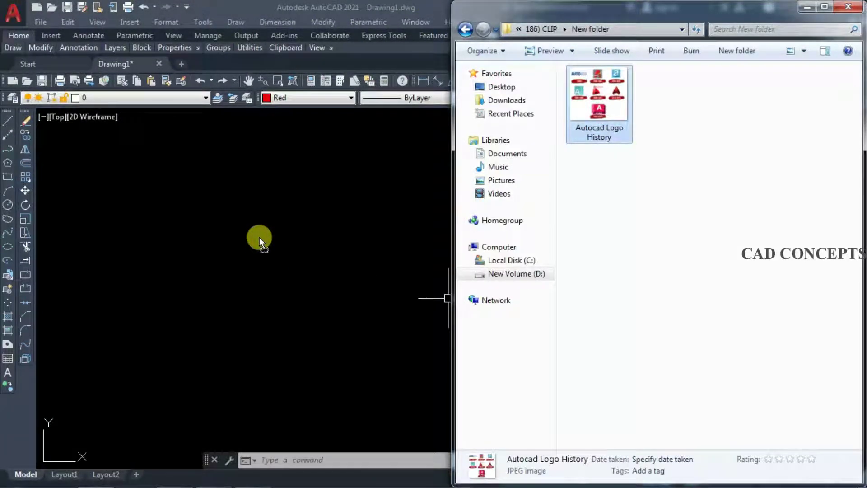
left_click_drag(260, 237, 259, 237)
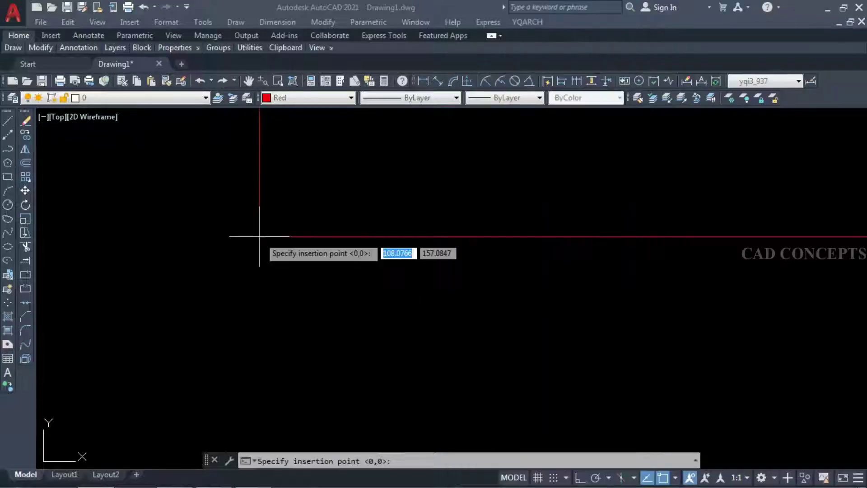
left_click(197, 351)
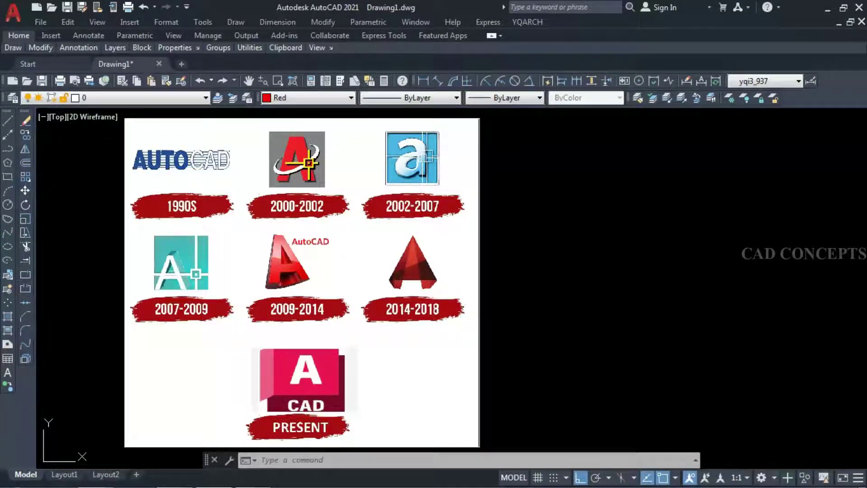
type("C")
Draw a circle centred on the 2002-2007 logo and shift the image slightly left and up
key("Return")
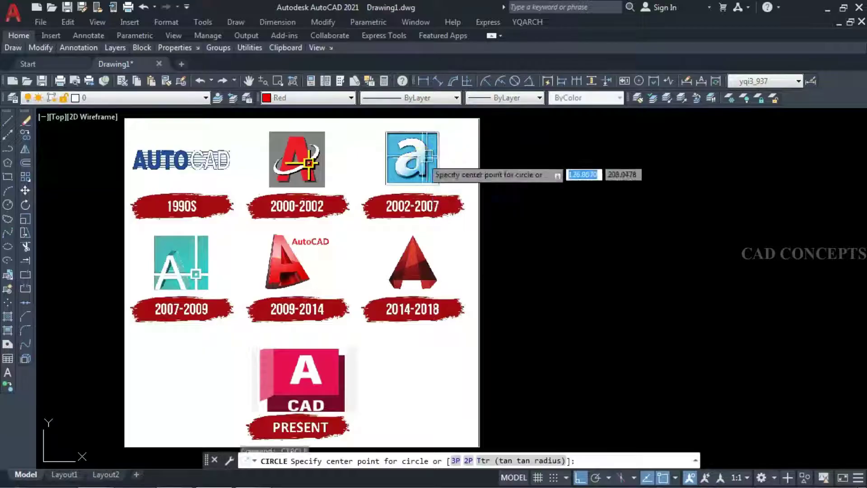
left_click(412, 157)
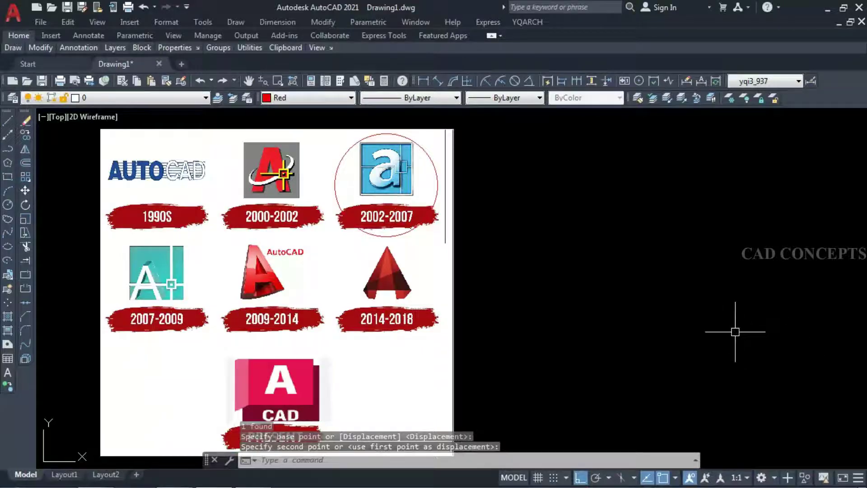
left_click(717, 325)
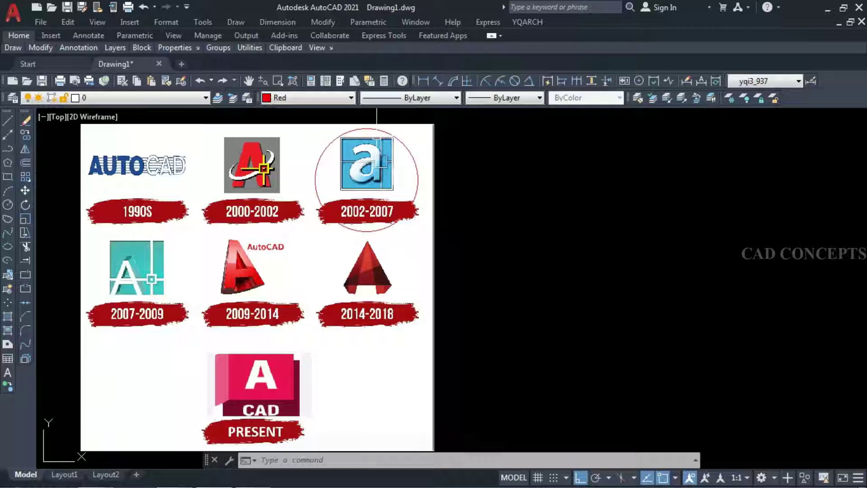
type("SPL")
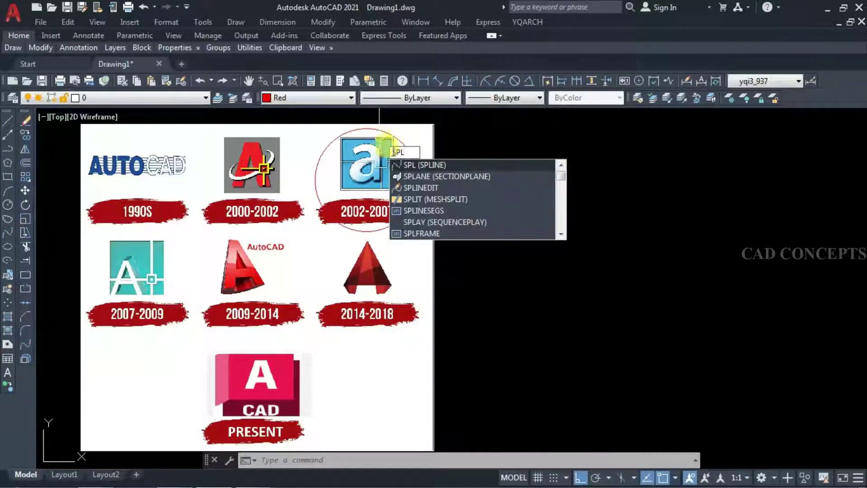
Start a spline below the logo, tracing up the circle's left side with Ortho off
key("Return")
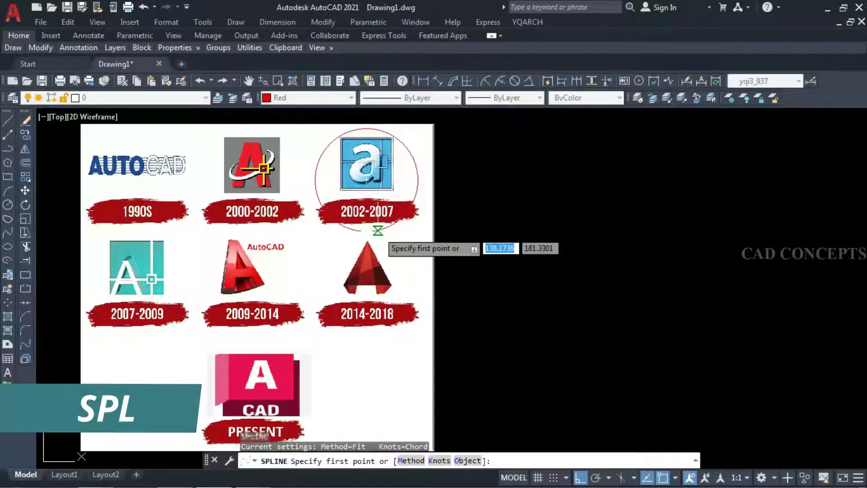
left_click(367, 230)
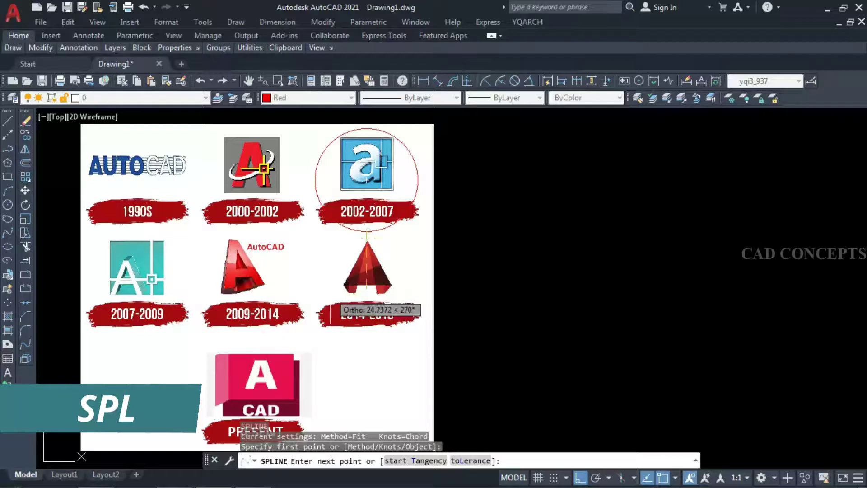
key("F8")
left_click(347, 230)
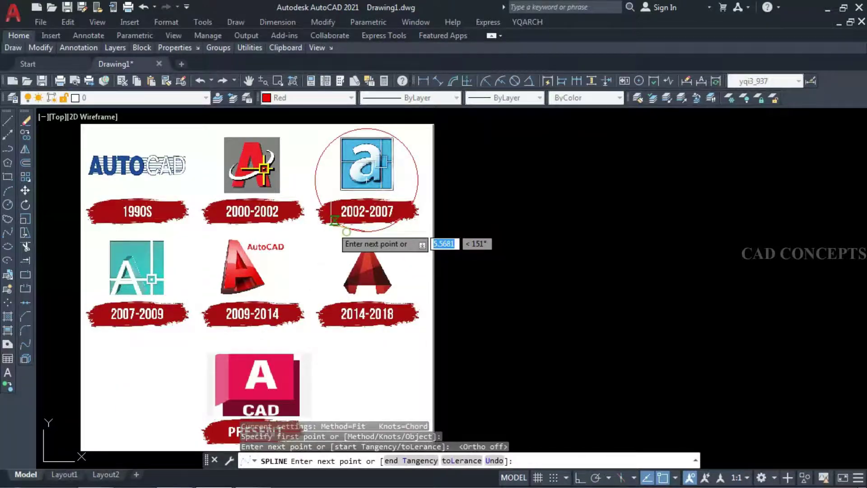
left_click(322, 207)
left_click(316, 187)
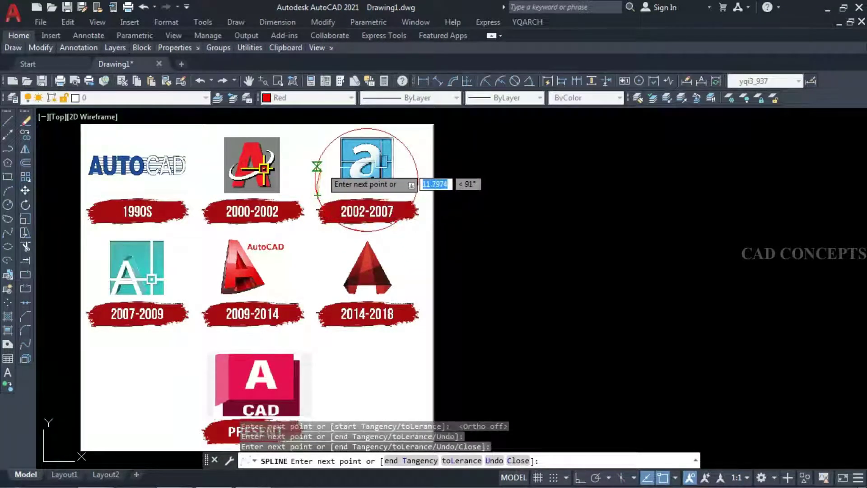
left_click(317, 167)
Finish the spline around the circle's right side and bottom, then erase it
left_click(326, 144)
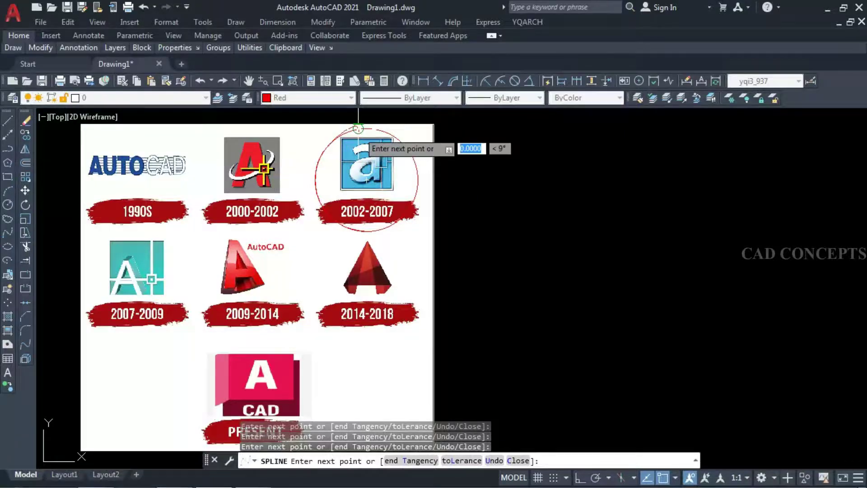
left_click(412, 161)
left_click(415, 184)
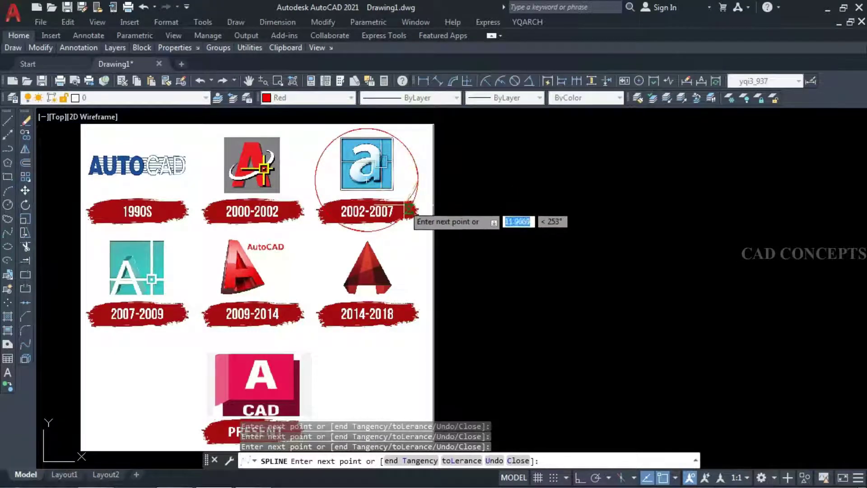
left_click(410, 211)
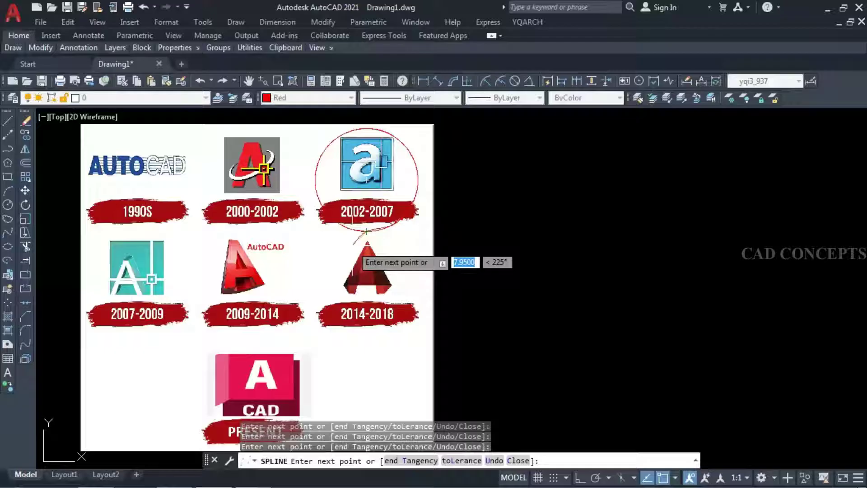
left_click(366, 234)
key("Return")
left_click(366, 231)
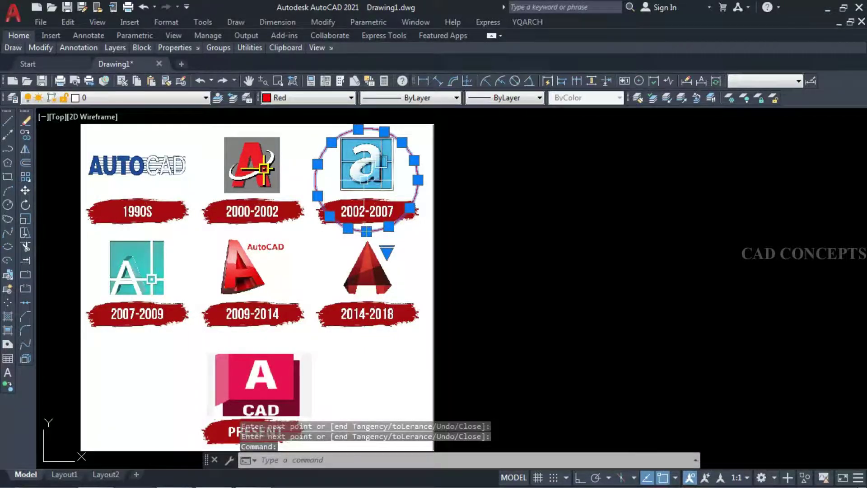
type("e")
key("Return")
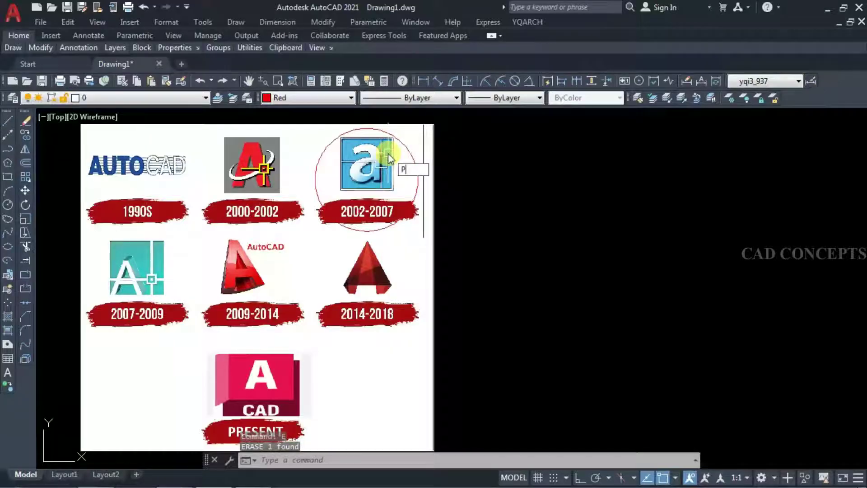
type("pe")
Convert the red circle to a polyline with PEDIT, accepting precision 99
key("Return")
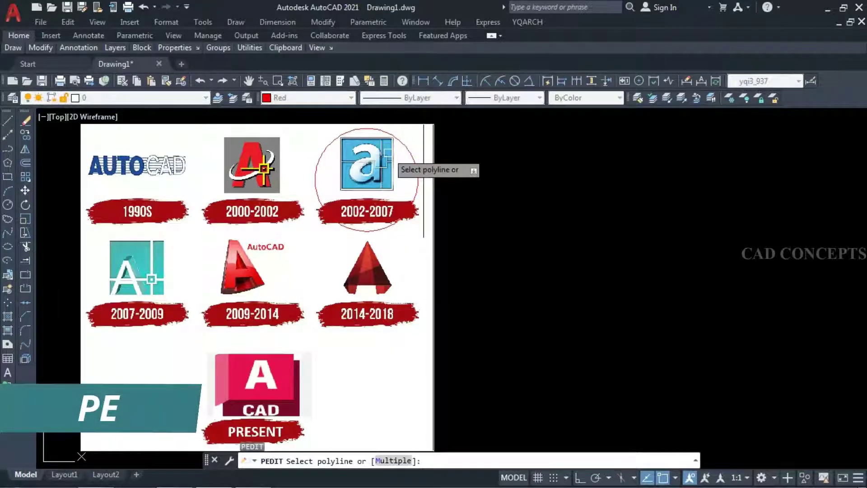
left_click(412, 166)
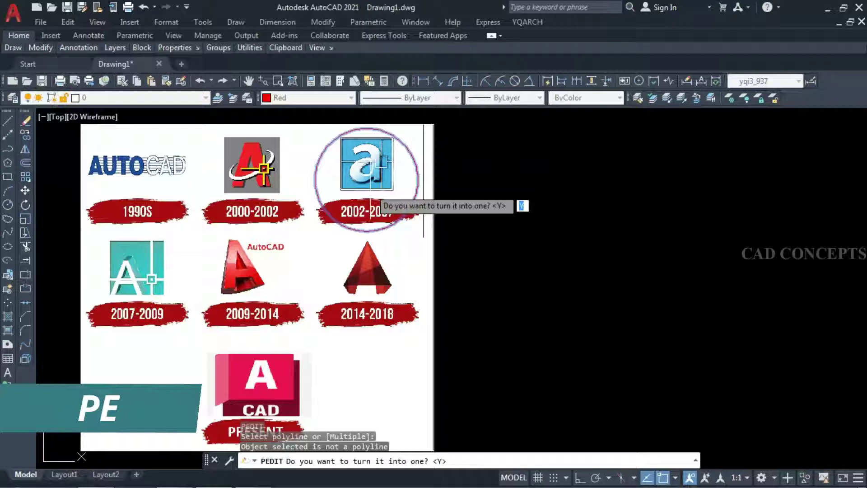
type("Y")
key("Return")
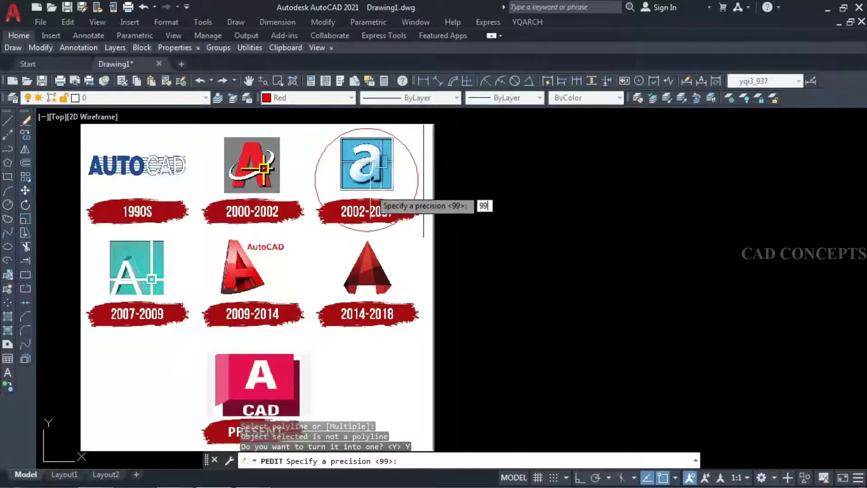
key("Return")
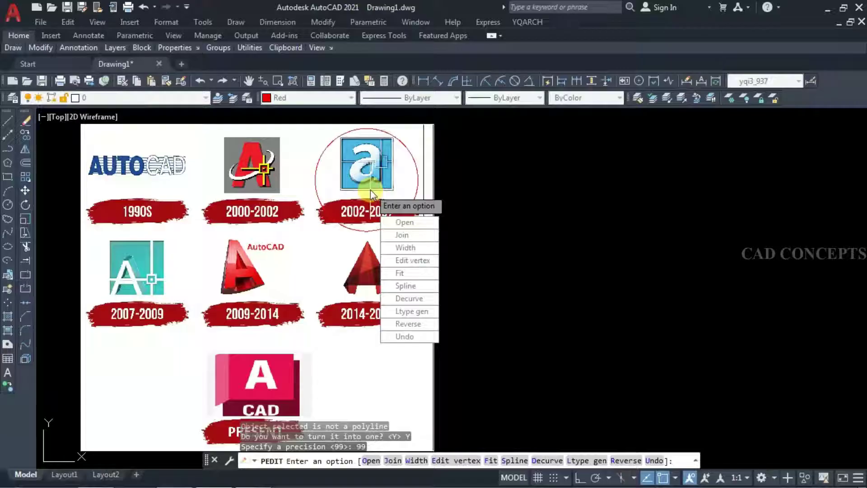
key("Escape")
type("ICL")
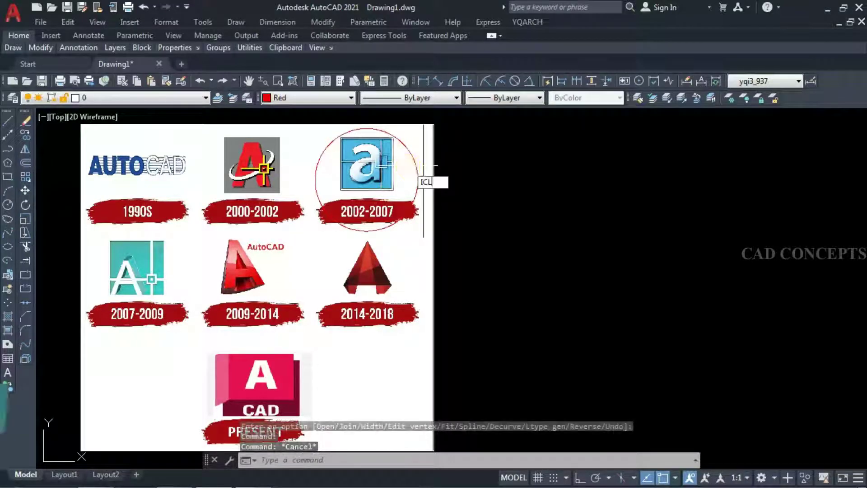
Clip the logo image with ICL, using the red circle polyline as the new boundary
key("Return")
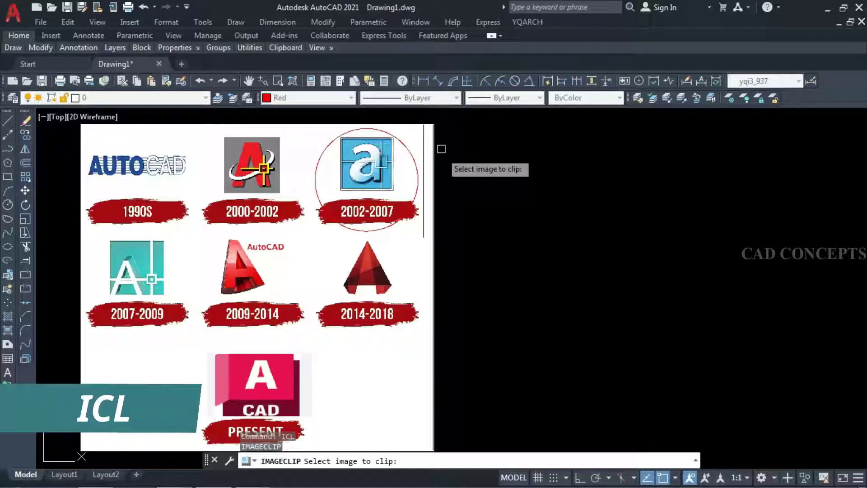
left_click(436, 143)
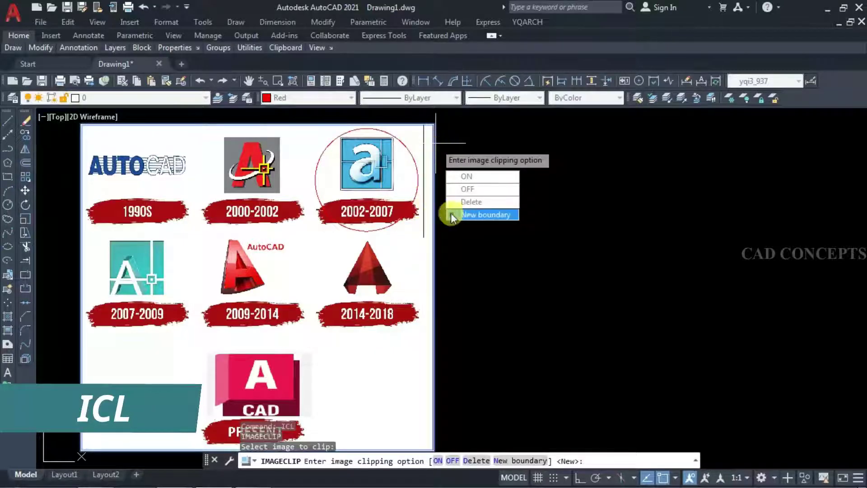
left_click(474, 214)
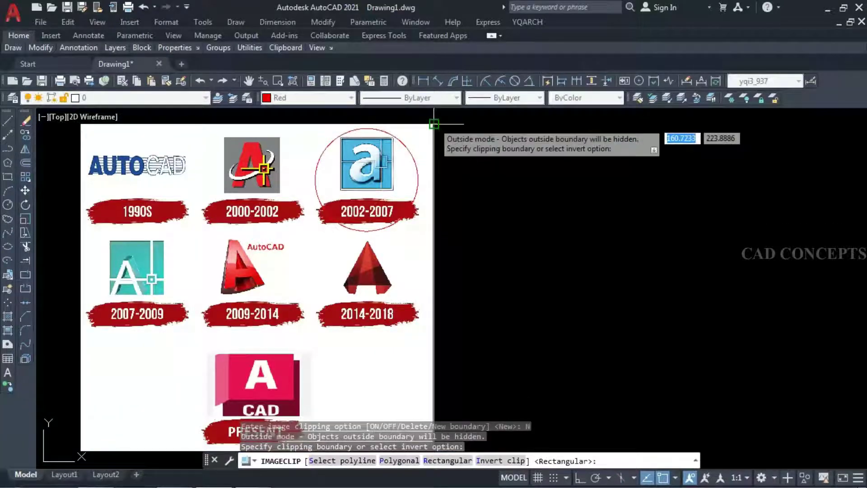
left_click(322, 461)
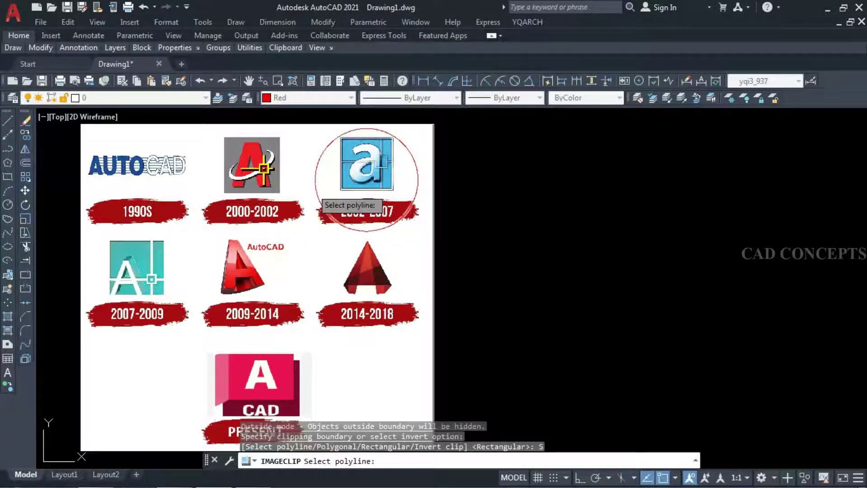
left_click(316, 192)
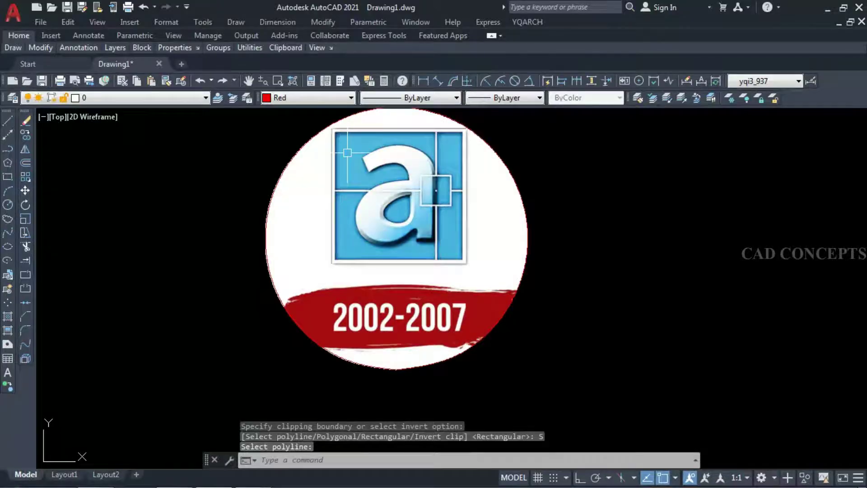
left_click(299, 163)
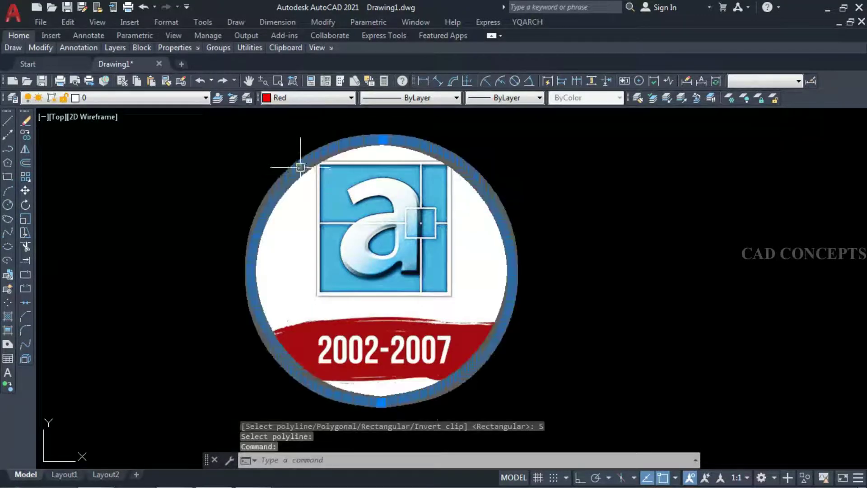
key("Escape")
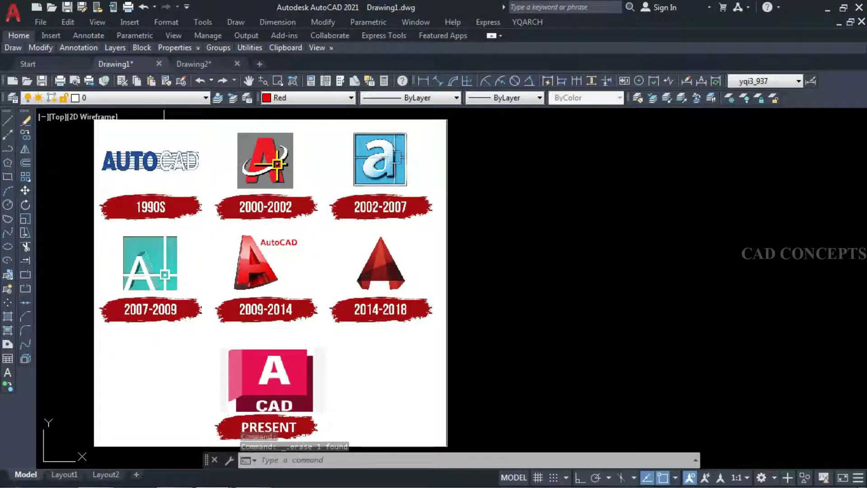
type("PL")
Draw a stepped red polyline with Ortho on beside the AUTOCAD and 1990s logos, then select it
key("Return")
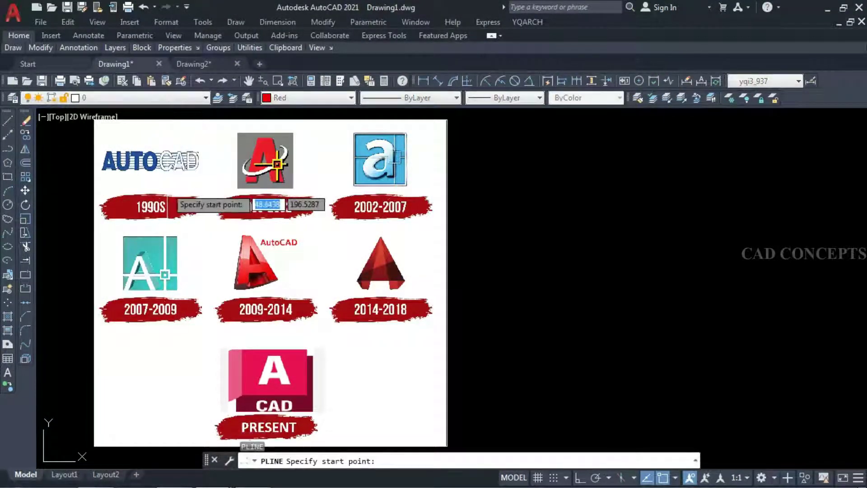
left_click(107, 136)
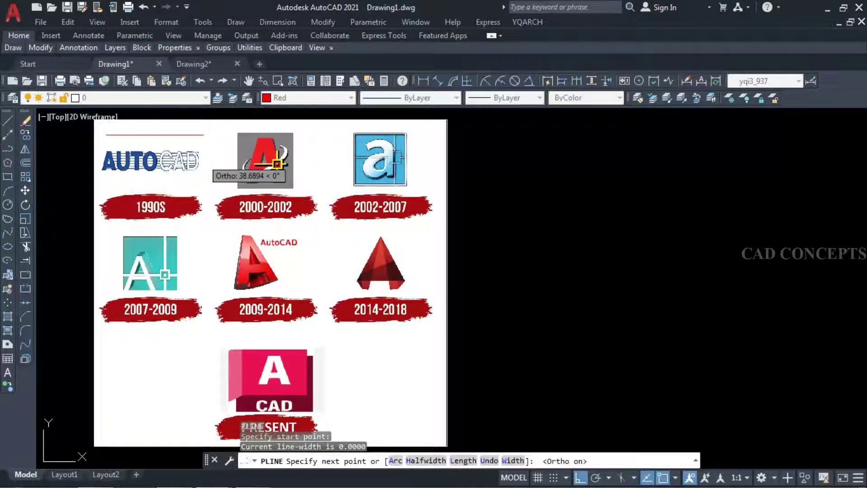
key("F8")
left_click(205, 135)
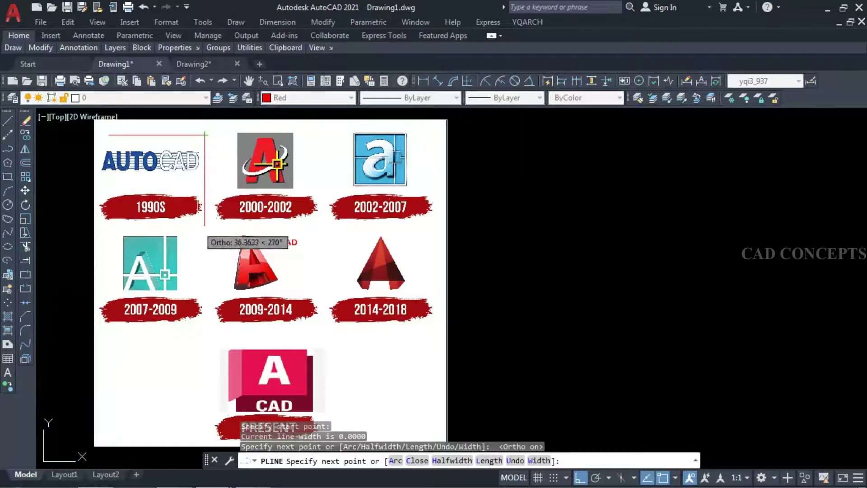
left_click(205, 229)
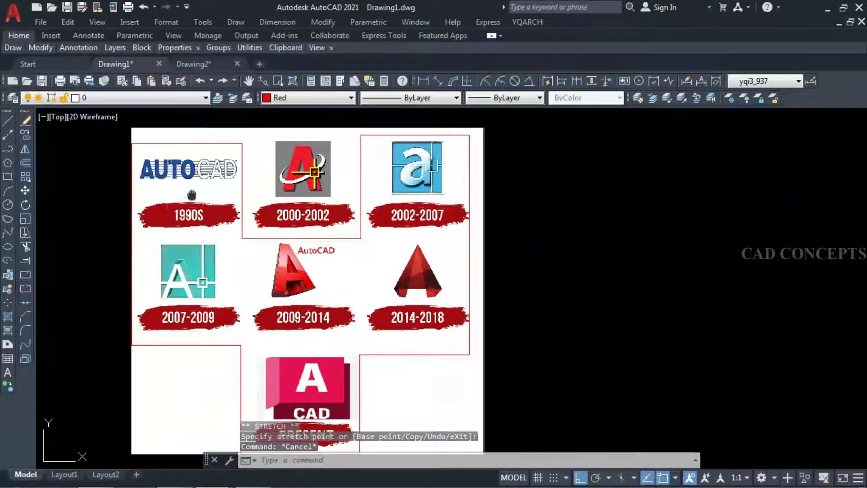
middle_click_drag(192, 196, 203, 180)
left_click(262, 202)
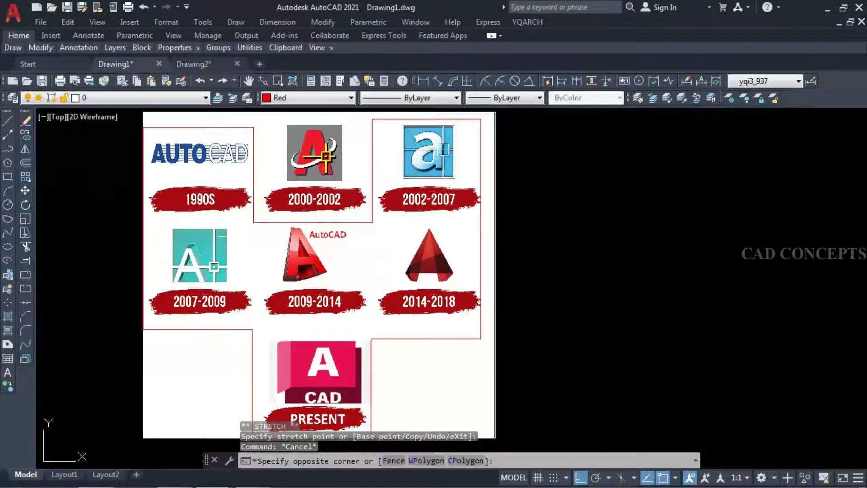
key("Escape")
left_click(267, 223)
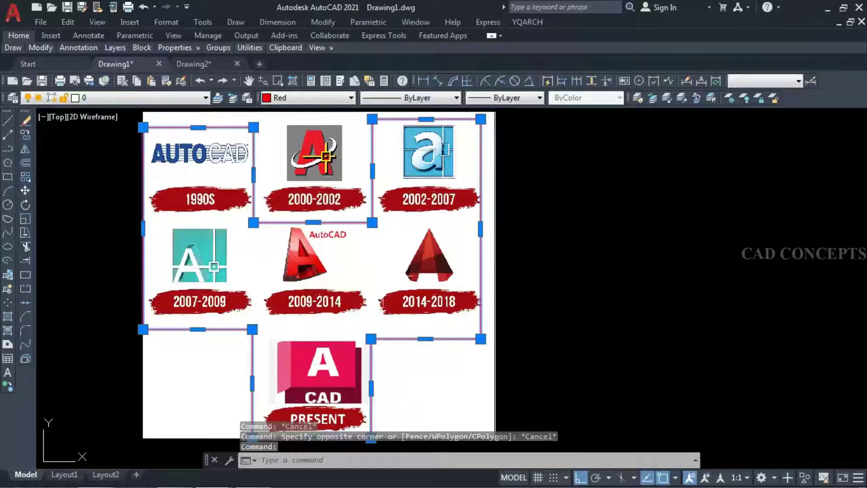
middle_click_drag(310, 300, 307, 305)
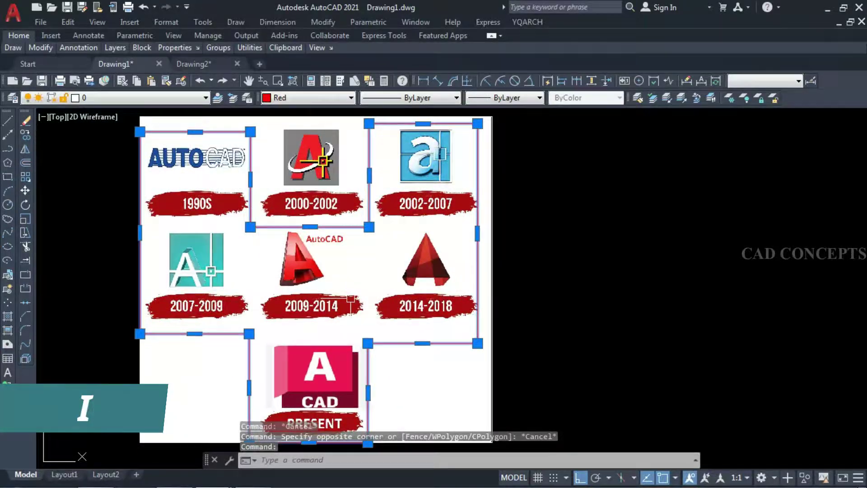
Clip the logo sheet image to the stepped red outline as a new polyline boundary
key("Escape")
type("ICL")
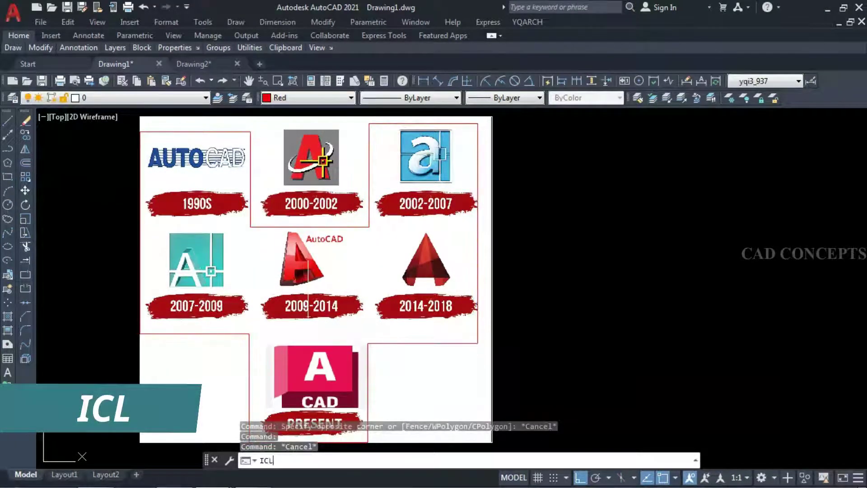
key("Return")
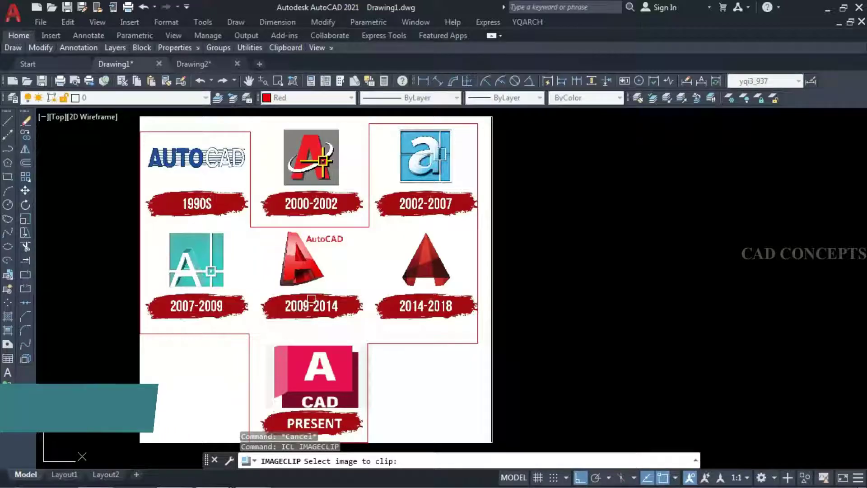
left_click(493, 277)
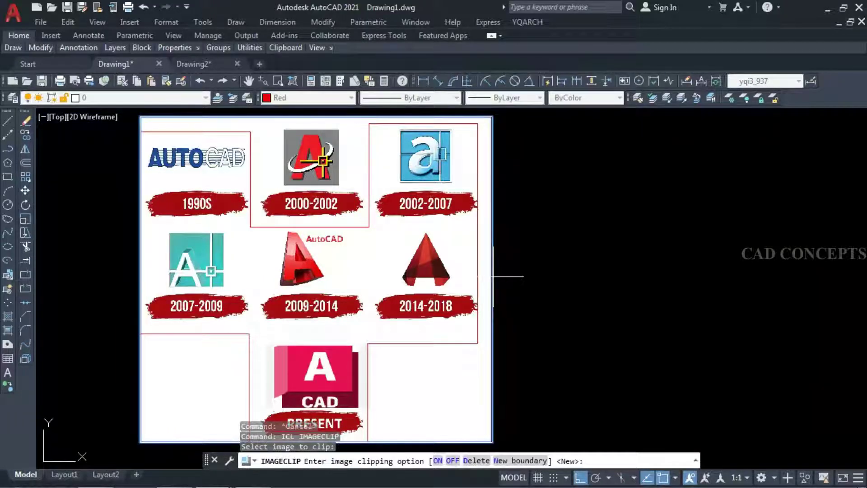
left_click(507, 461)
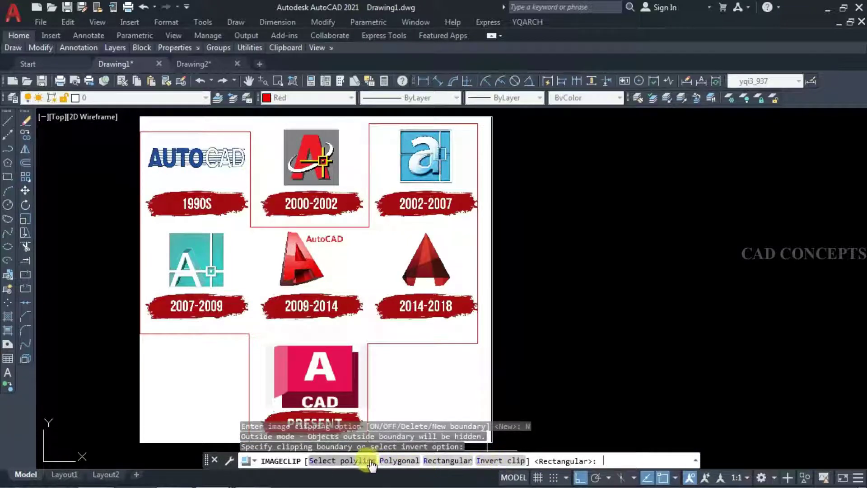
left_click(351, 461)
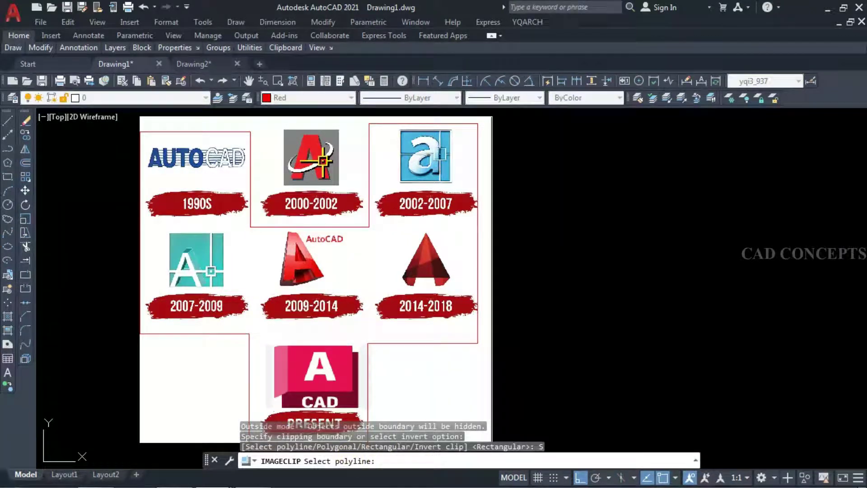
left_click(452, 343)
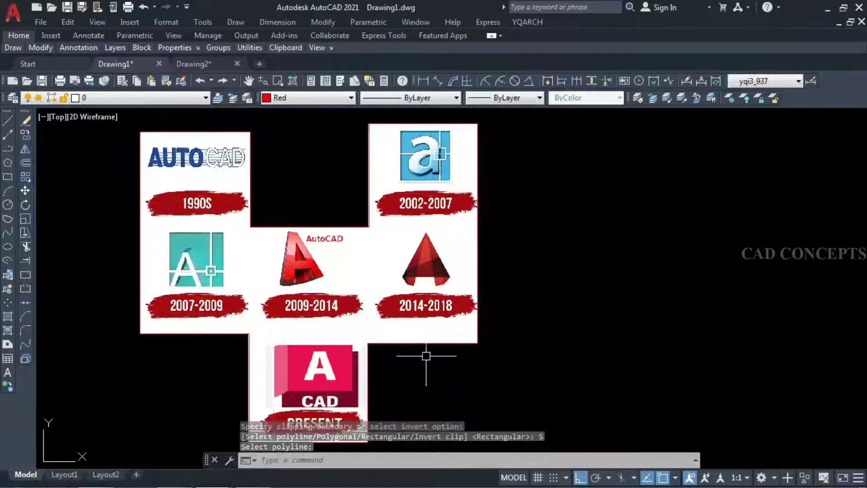
Pan over the clipped image, then undo the erase to restore the full logo image
middle_click_drag(429, 350, 458, 337)
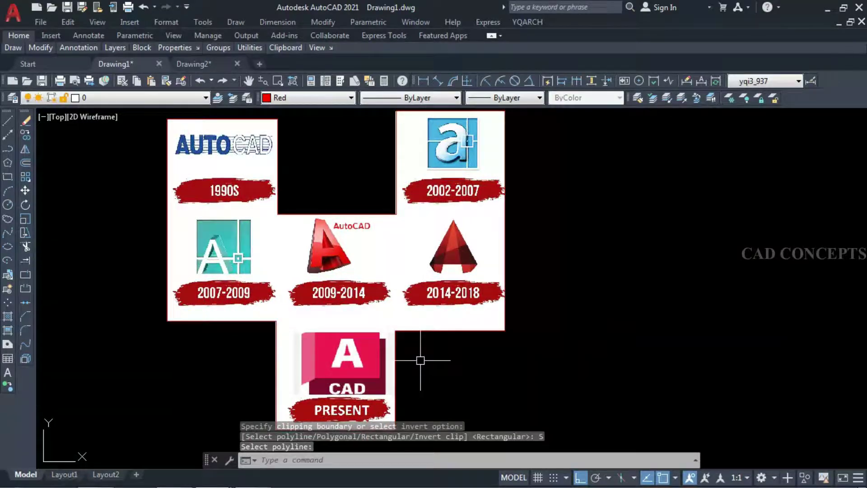
scroll(322, 294, "down", 2)
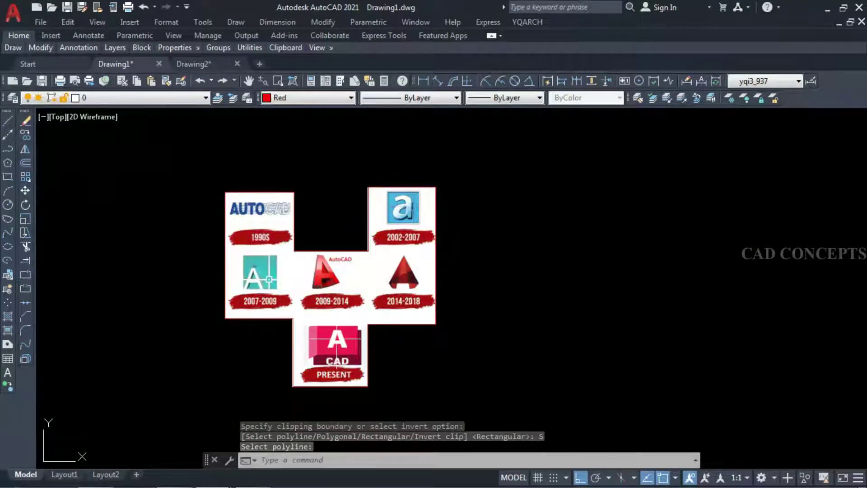
scroll(333, 341, "up", 2)
middle_click_drag(333, 341, 342, 354)
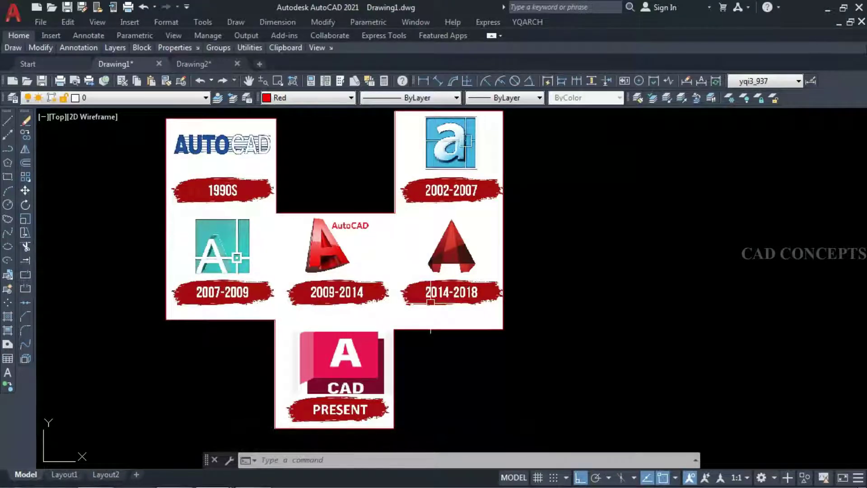
key("ctrl+z")
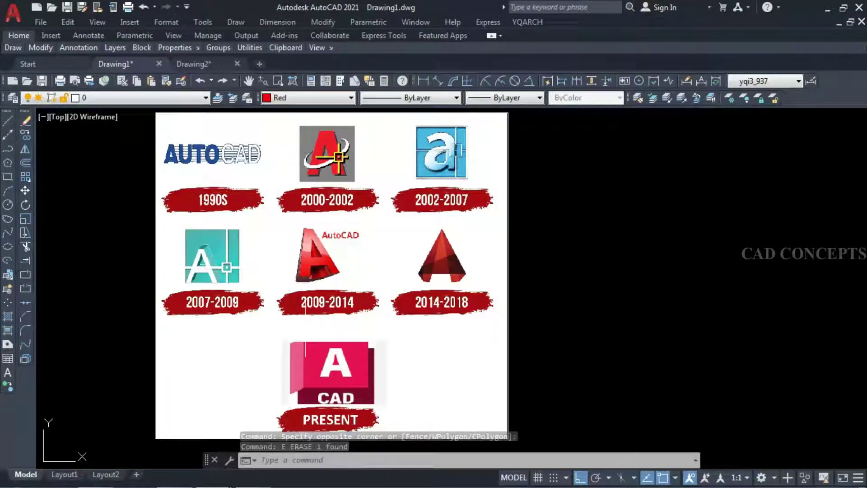
type("ICL")
Clip the full logo image to a rectangle around the CAD PRESENT logo
key("Return")
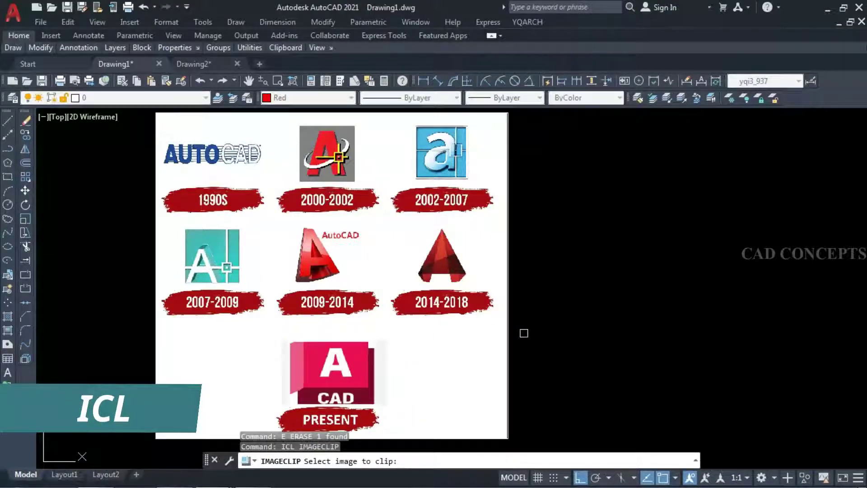
left_click(509, 333)
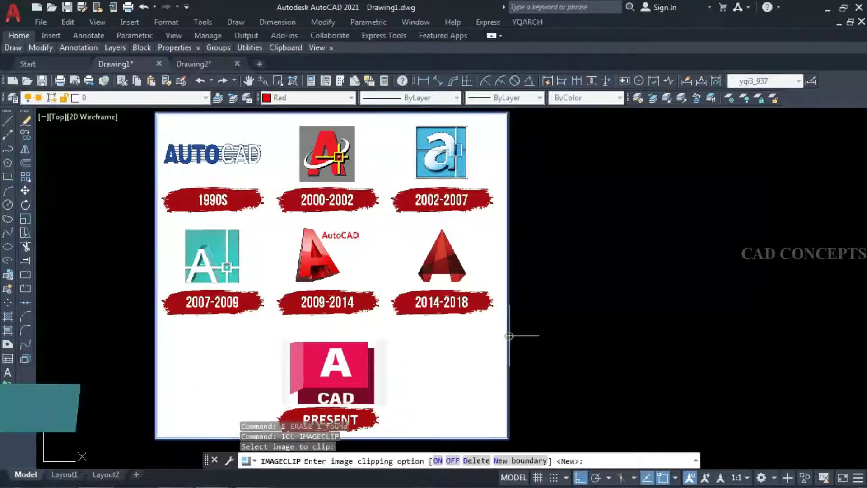
left_click(508, 461)
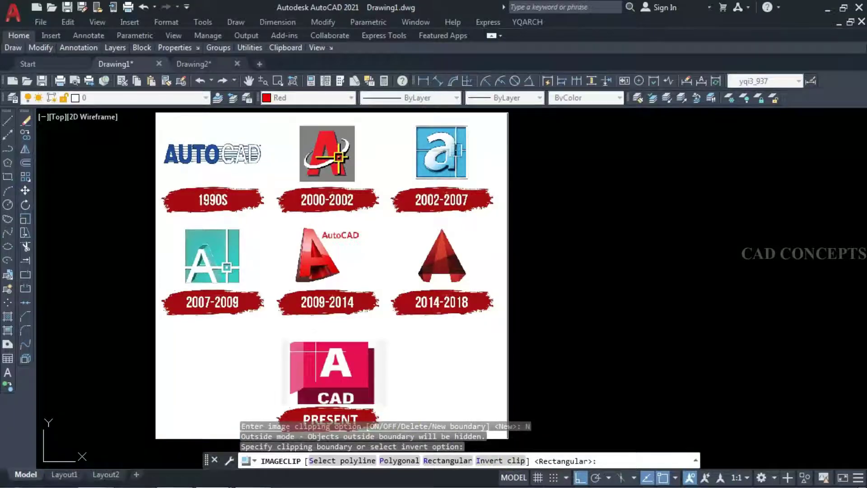
middle_click_drag(287, 432, 286, 382)
scroll(287, 384, "up", 4)
scroll(251, 400, "up", 4)
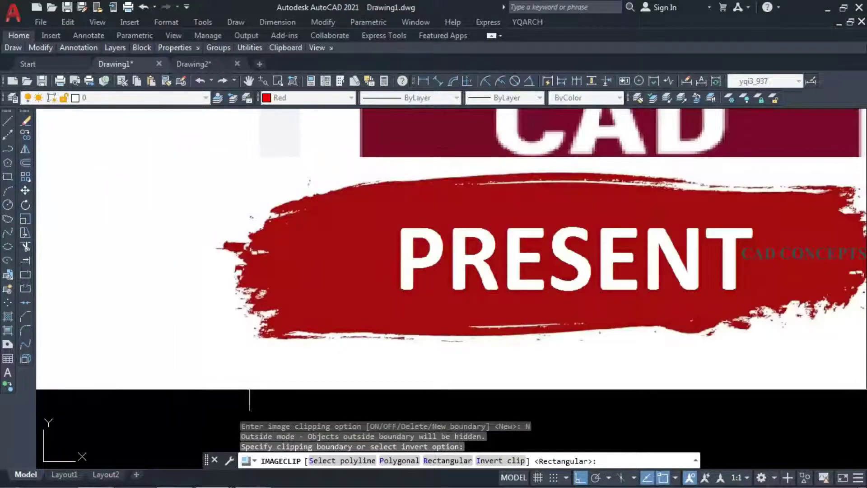
left_click(204, 375)
scroll(204, 373, "down", 4)
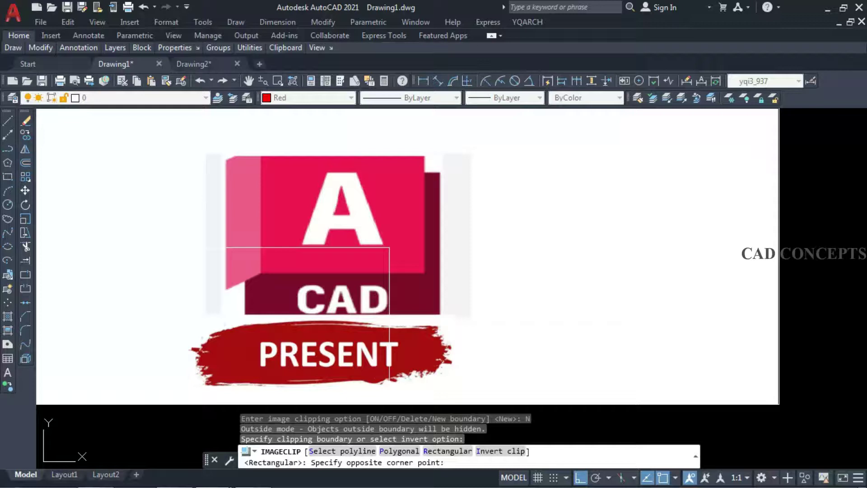
left_click(467, 138)
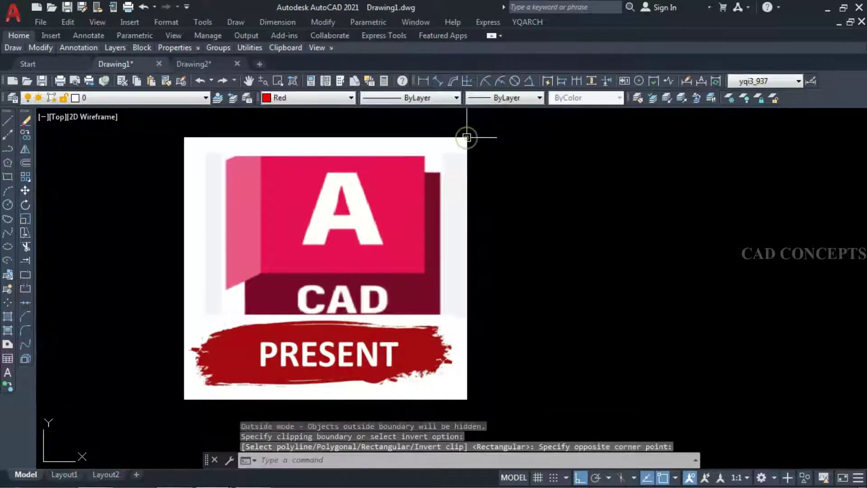
scroll(362, 258, "down", 4)
scroll(349, 318, "down", 2)
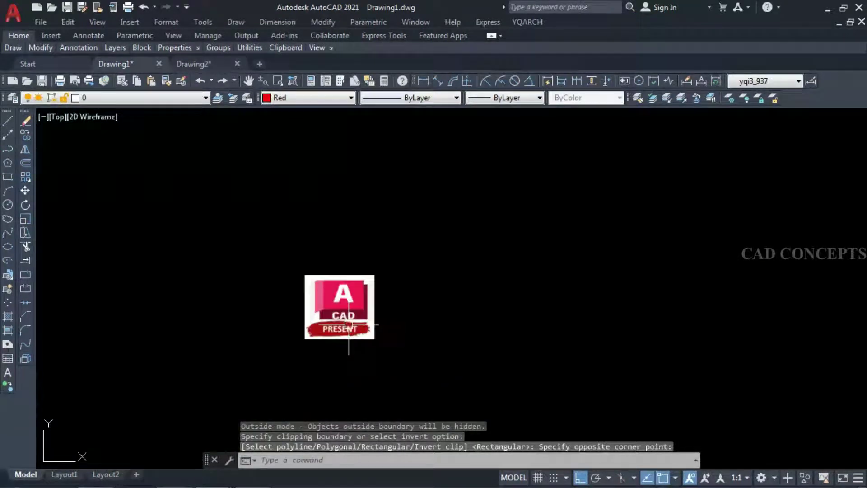
scroll(349, 325, "up", 1)
left_click(445, 271)
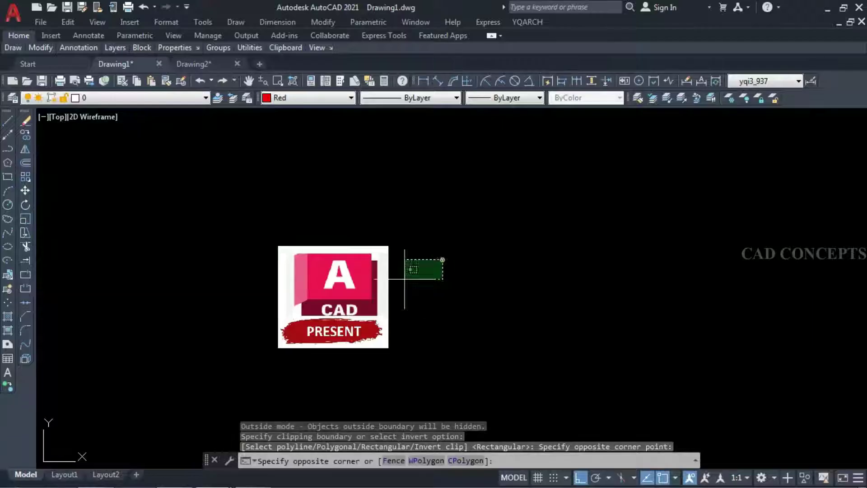
left_click(306, 332)
key("Escape")
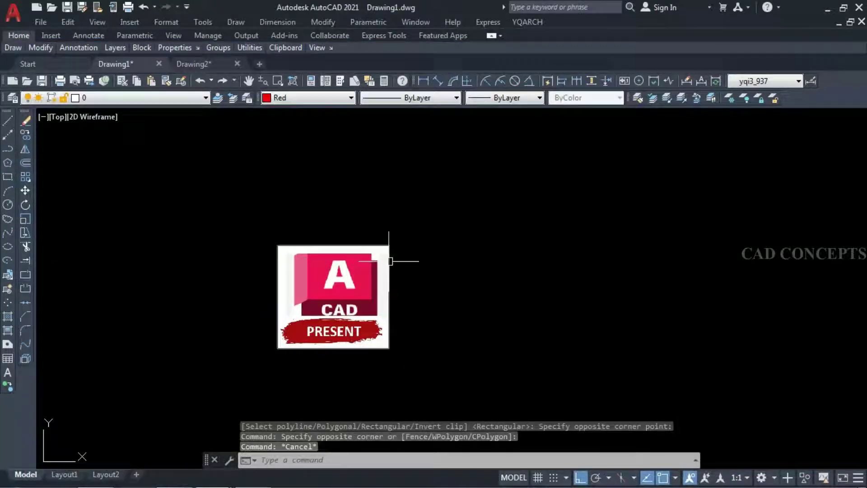
Drag the clip's top-right grip out to show the 2014-2018 logo, then back in
left_click(390, 260)
left_click(388, 245)
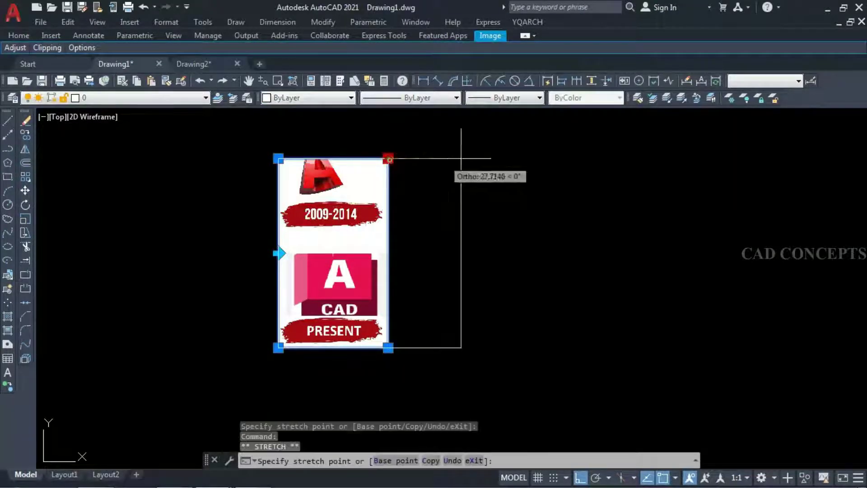
left_click(548, 139)
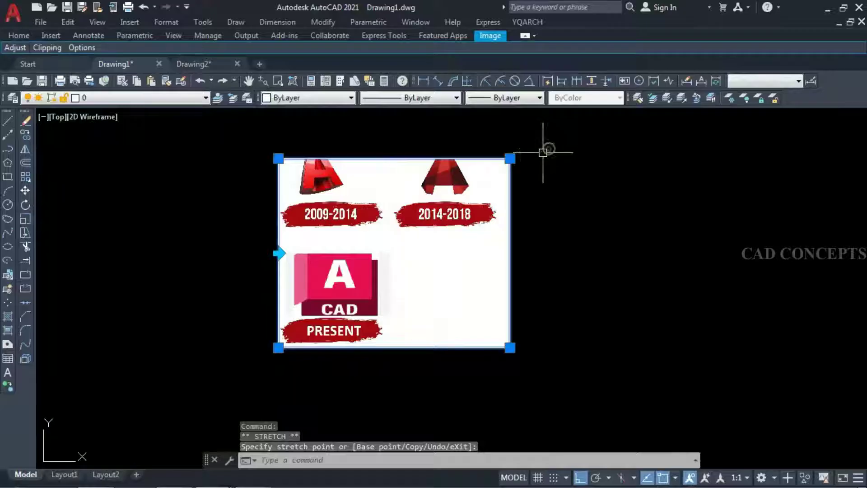
left_click(509, 158)
left_click(393, 234)
left_click(392, 158)
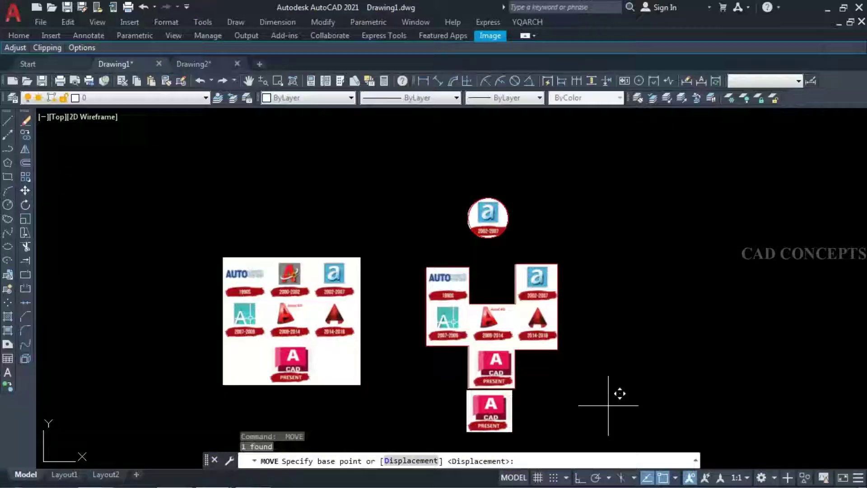
Move the lower CAD PRESENT image down and reposition the cross-shaped image group
left_click(620, 394)
middle_click_drag(587, 411, 563, 359)
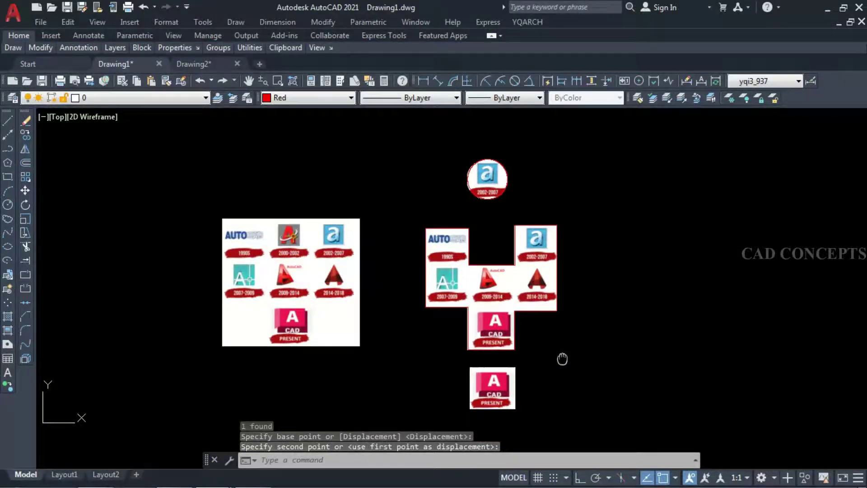
left_click(550, 344)
key("space")
left_click(697, 358)
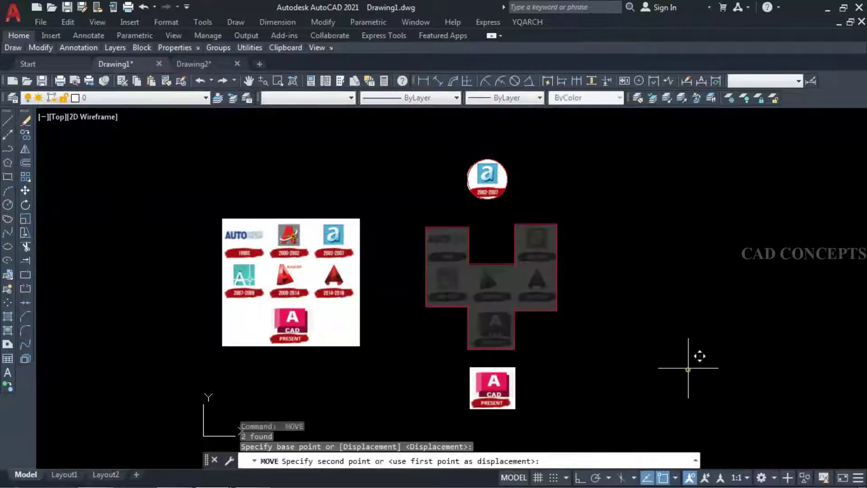
left_click(510, 248)
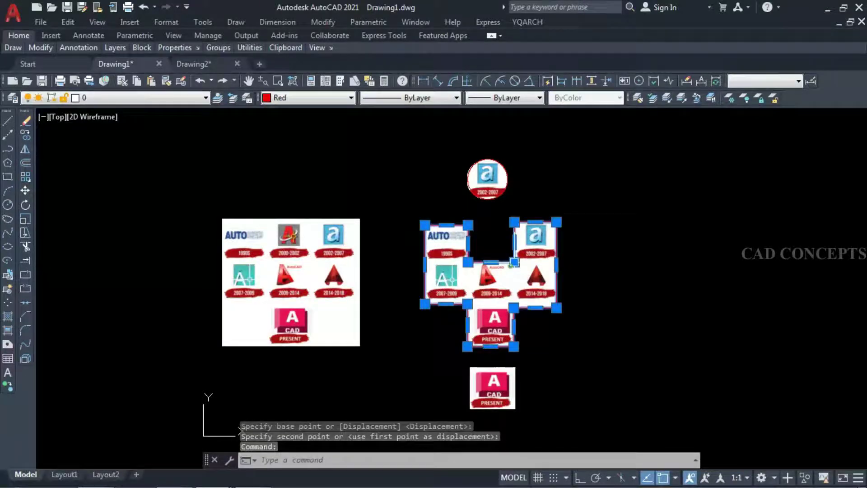
Erase the two red outlines and open the Plot dialog with Ctrl+P
left_click(488, 197)
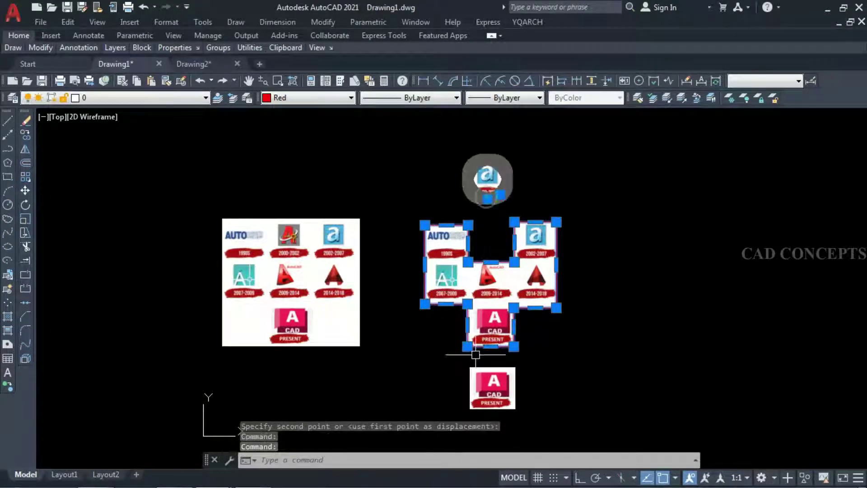
type("e")
key("Return")
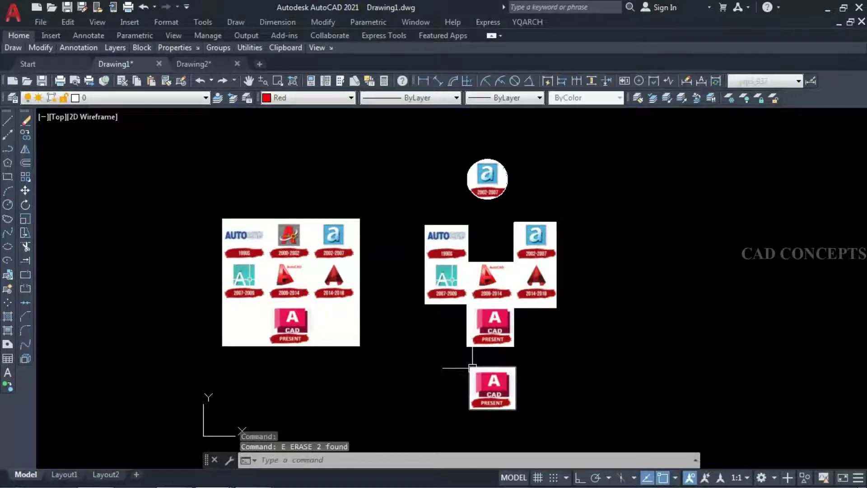
left_click(471, 377)
key("Escape")
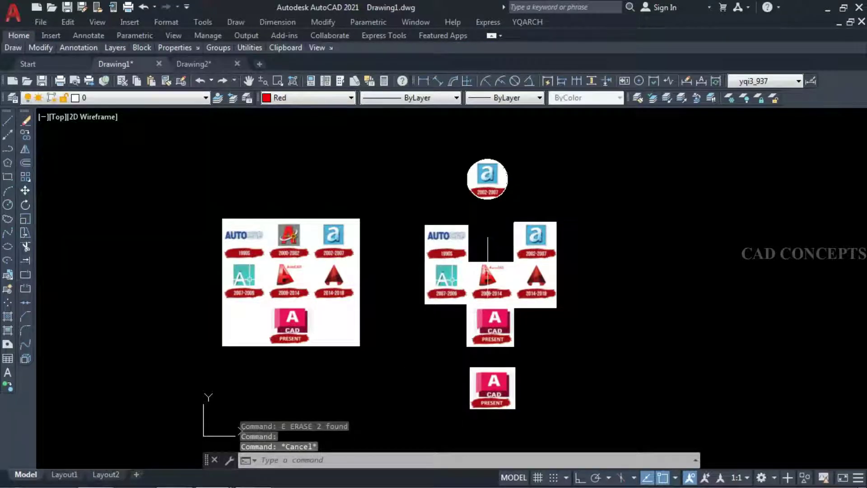
key("ctrl+p")
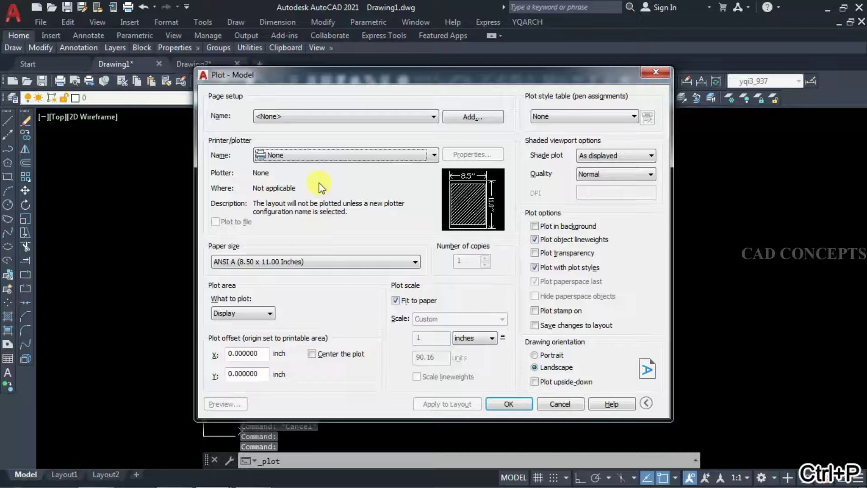
Apply the <Previous plot> page setup and window the plot area around all clipped logos
left_click(319, 116)
left_click(308, 134)
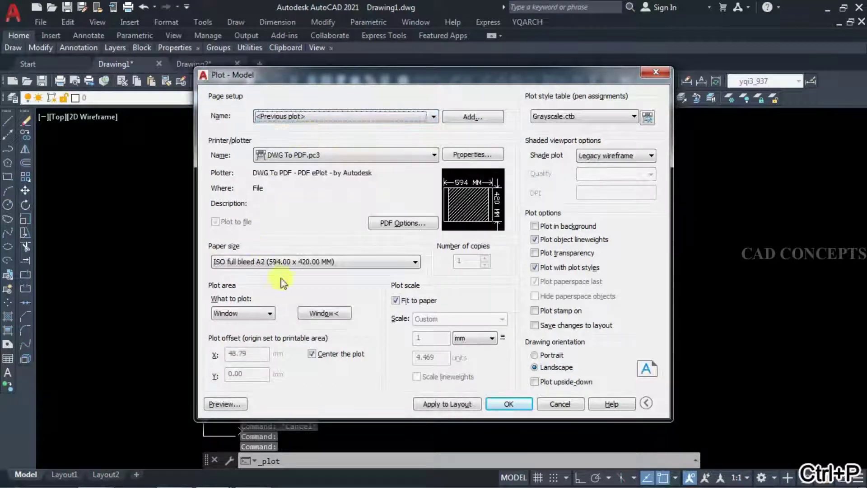
left_click(320, 313)
left_click(398, 142)
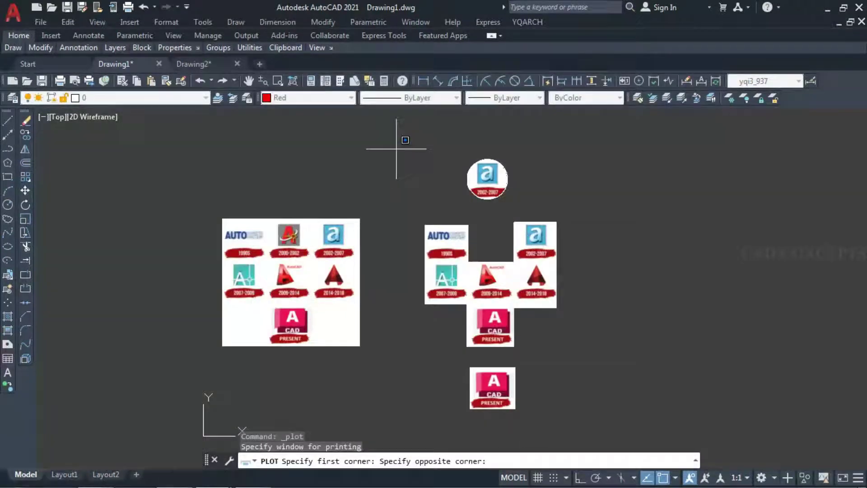
left_click(603, 415)
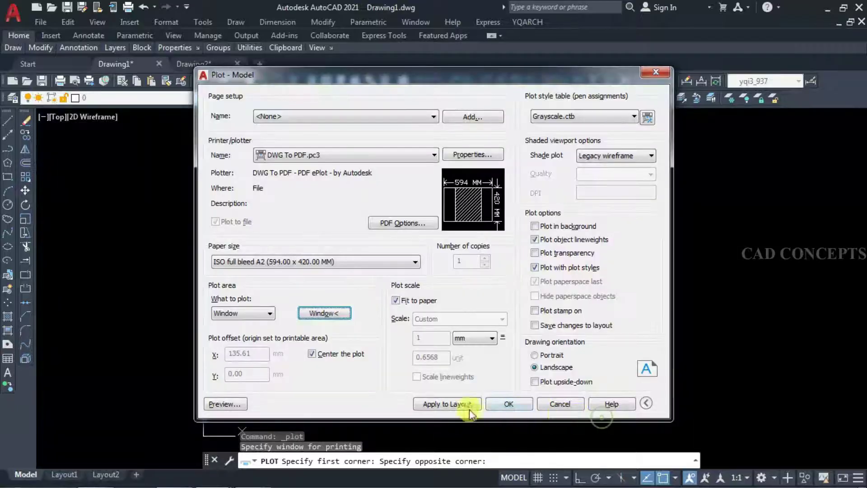
Preview the windowed PDF plot on the A2 sheet, then exit the preview
left_click(226, 404)
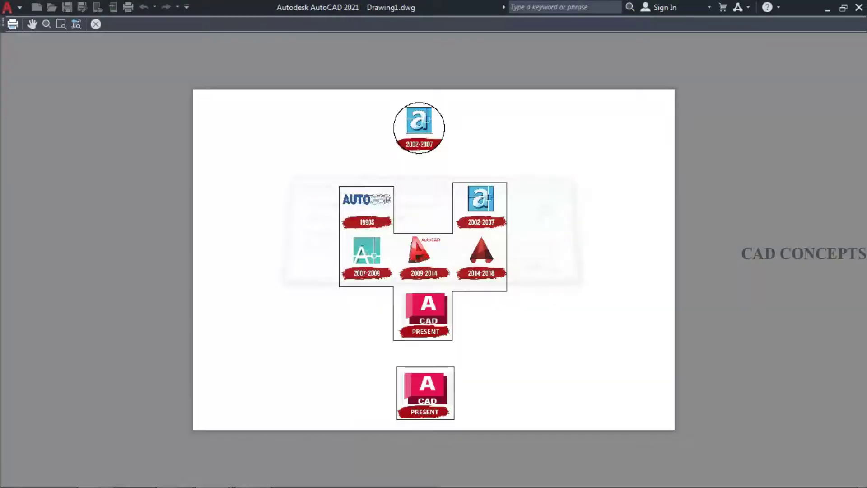
scroll(438, 99, "up", 5)
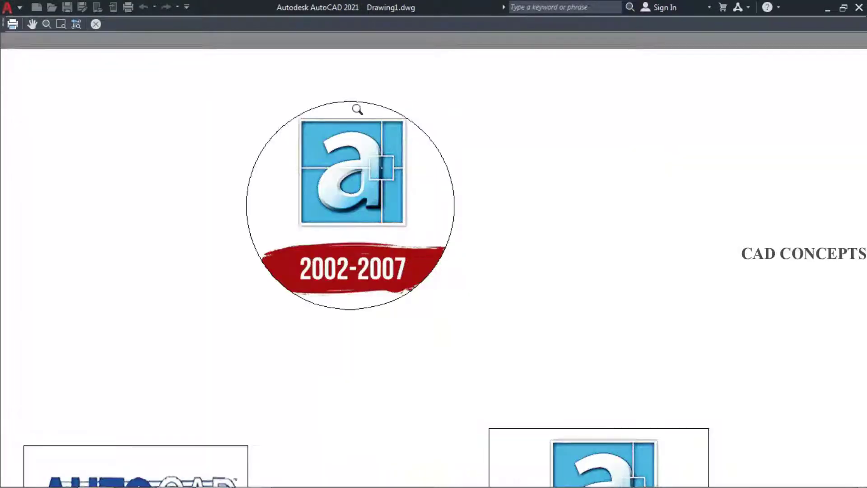
scroll(359, 95, "down", 3)
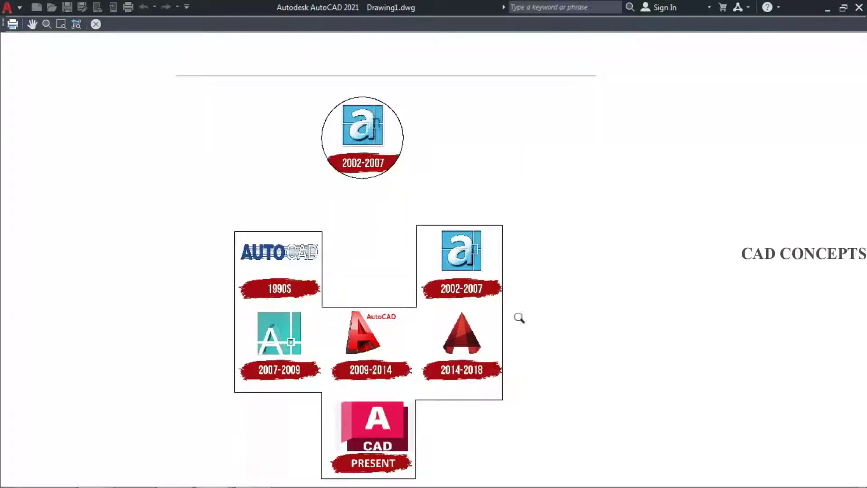
scroll(418, 253, "down", 3)
scroll(389, 395, "up", 4)
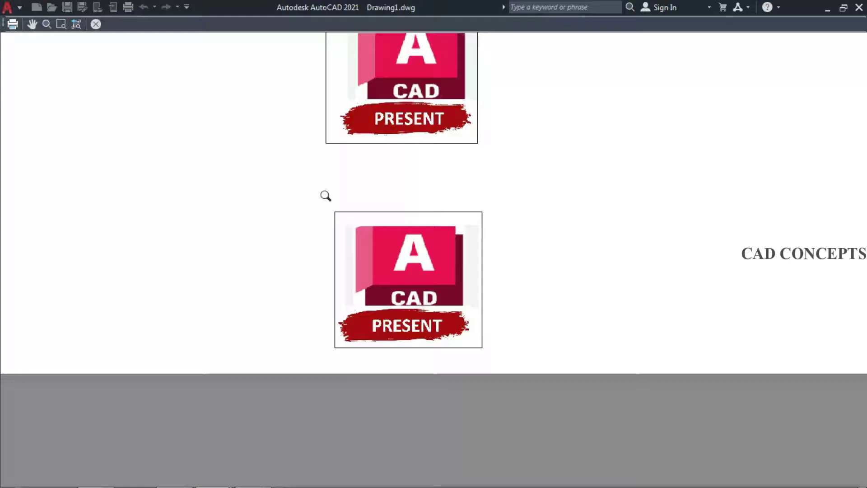
scroll(384, 345, "down", 2)
scroll(400, 311, "down", 2)
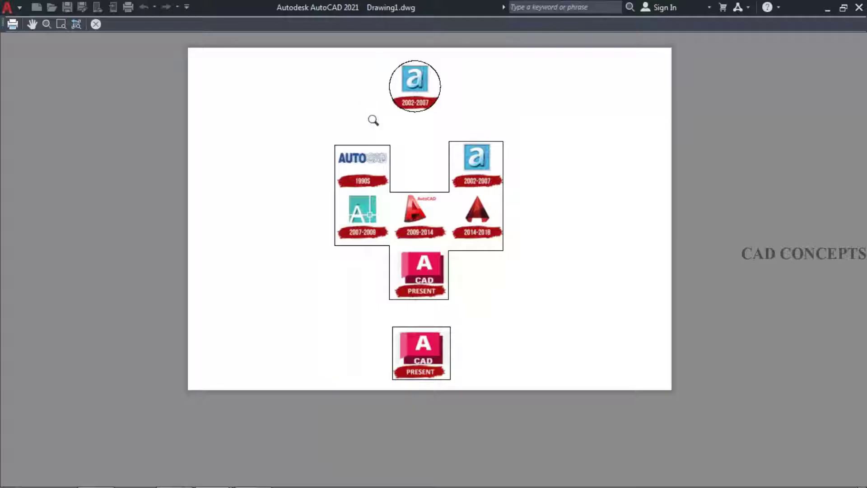
key("Escape")
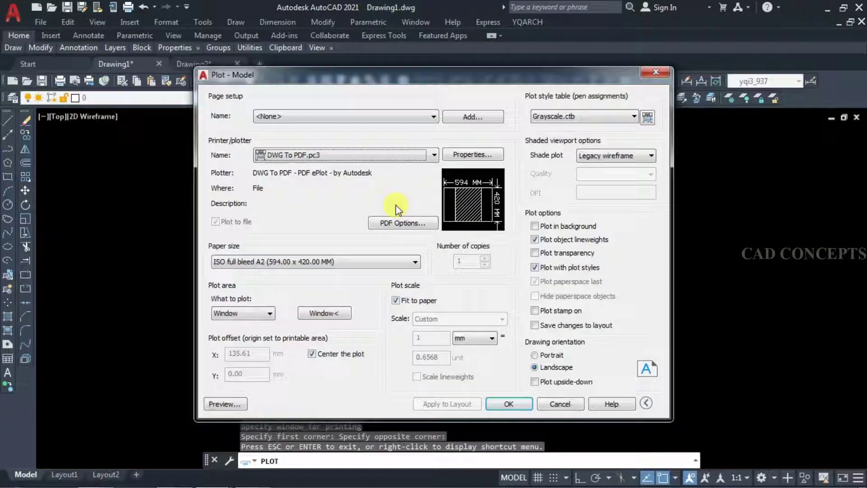
Cancel plotting and set IMAGEFRAME to 0 to hide the image boundary frames
left_click(309, 372)
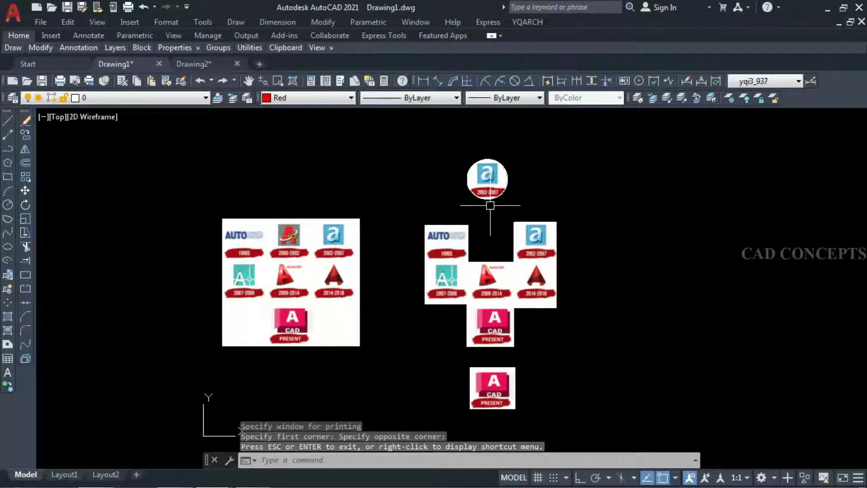
left_click(261, 460)
type("AGE")
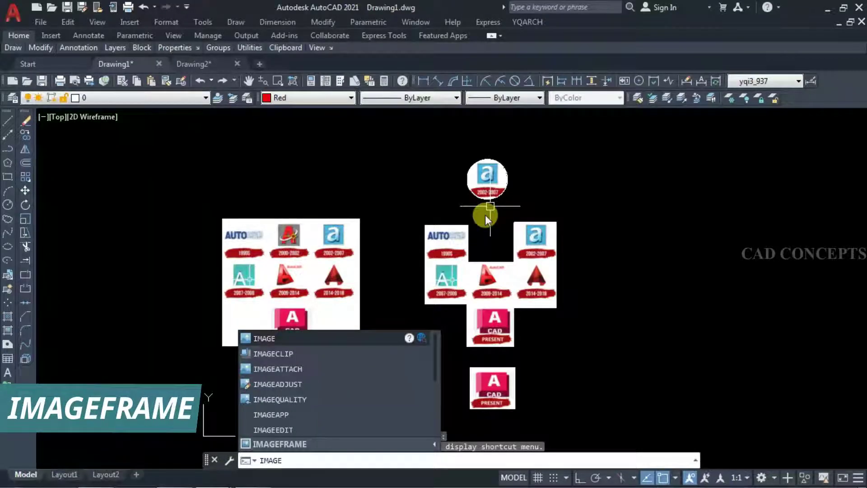
type("F")
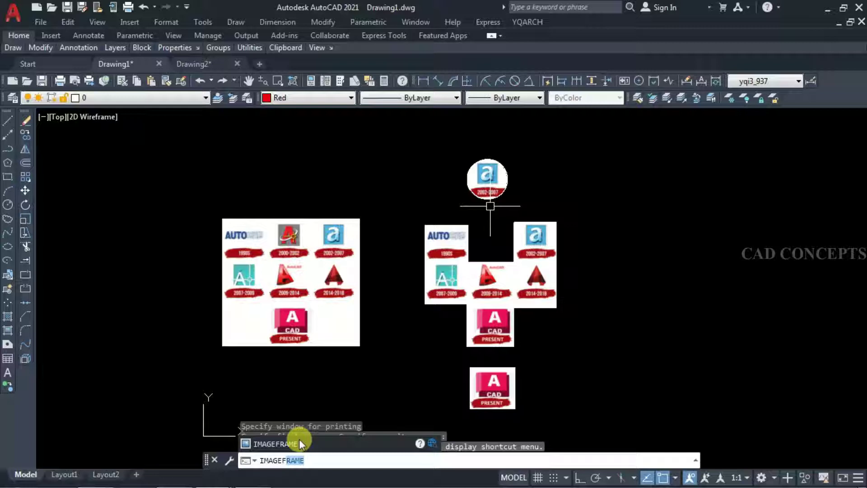
left_click(299, 443)
type("0")
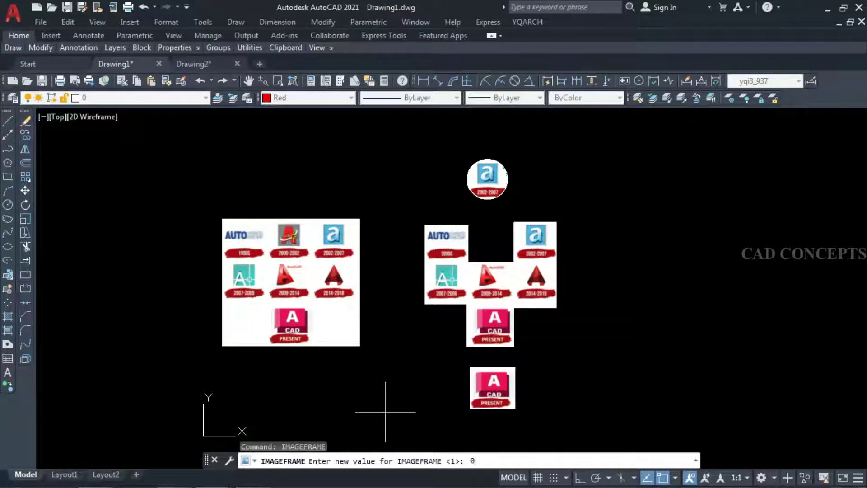
key("Return")
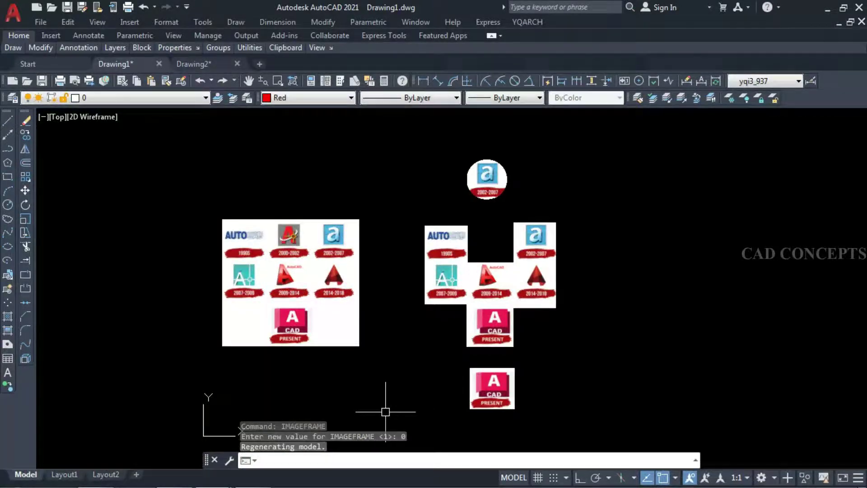
Open Plot, window the logo area, apply it to the layout, and preview
key("ctrl+p")
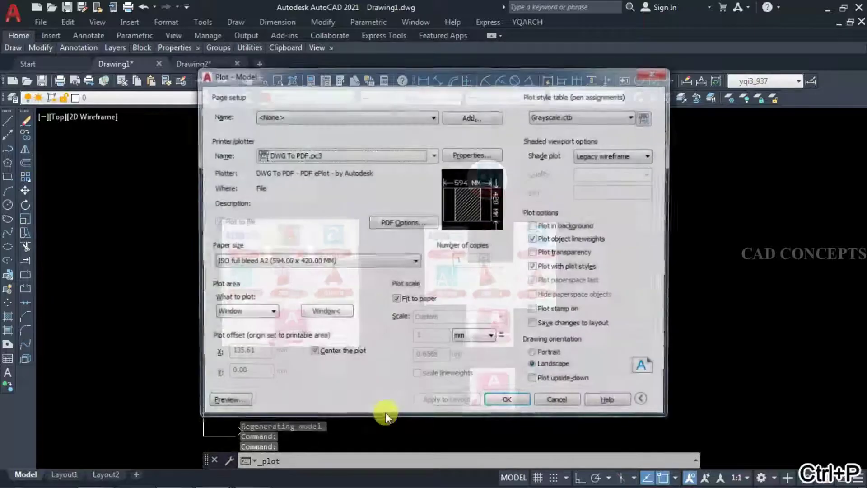
left_click(325, 314)
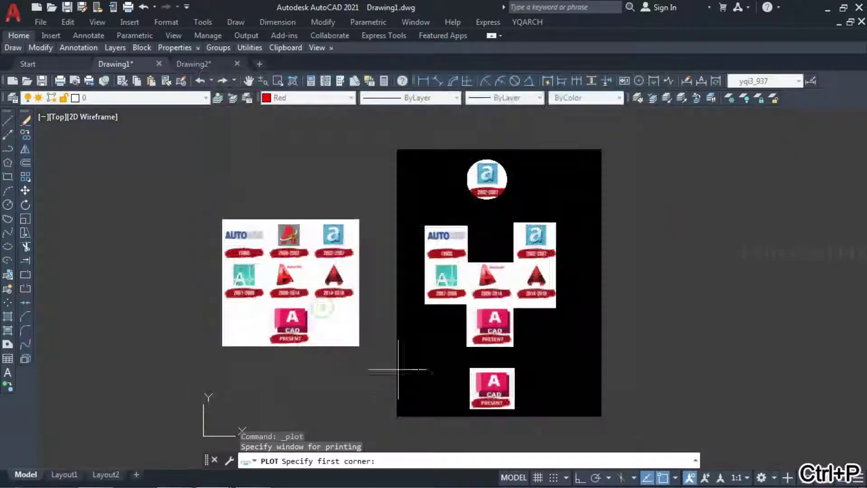
left_click(399, 415)
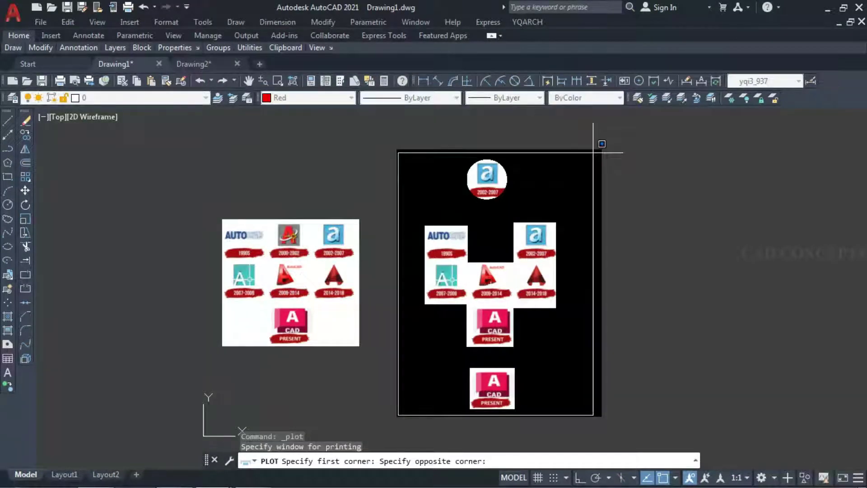
left_click(595, 134)
left_click(428, 405)
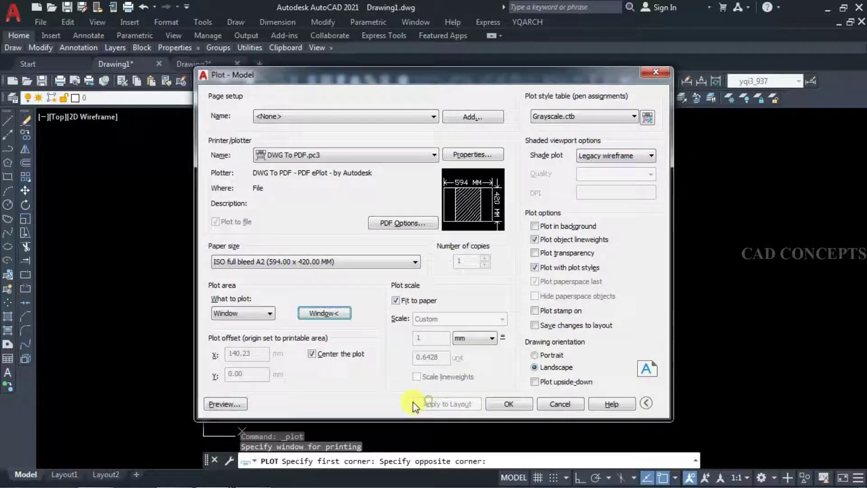
left_click(222, 404)
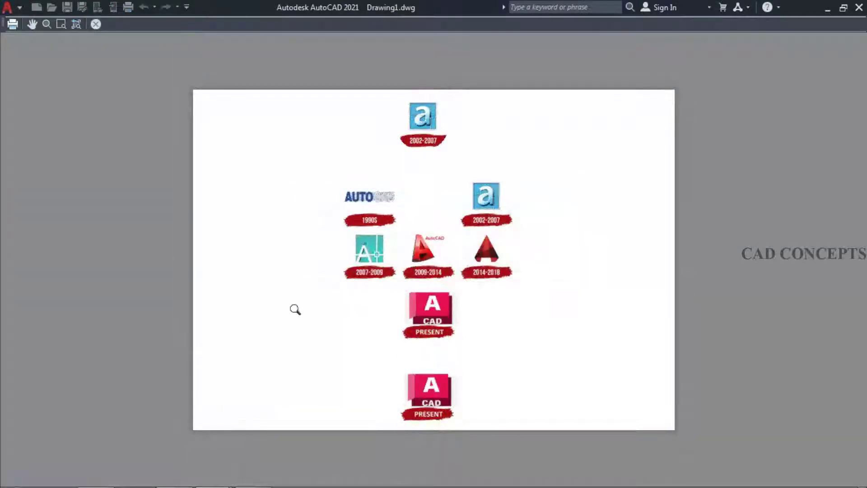
scroll(445, 72, "up", 3)
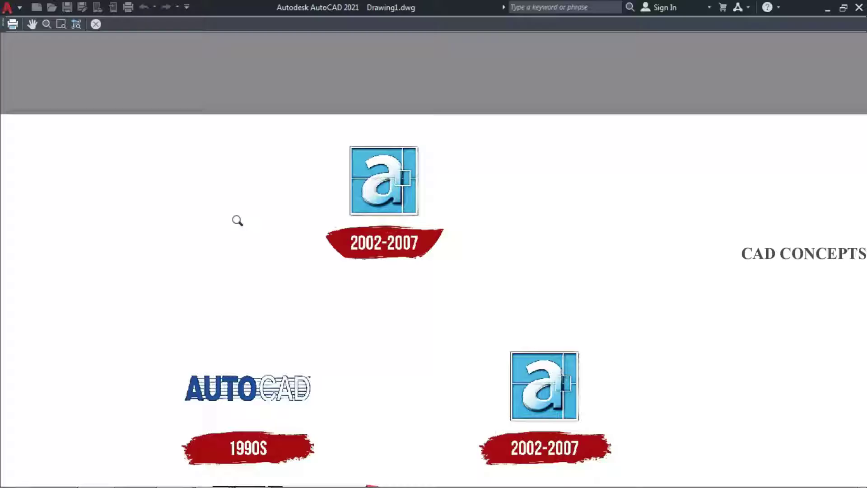
scroll(463, 102, "down", 3)
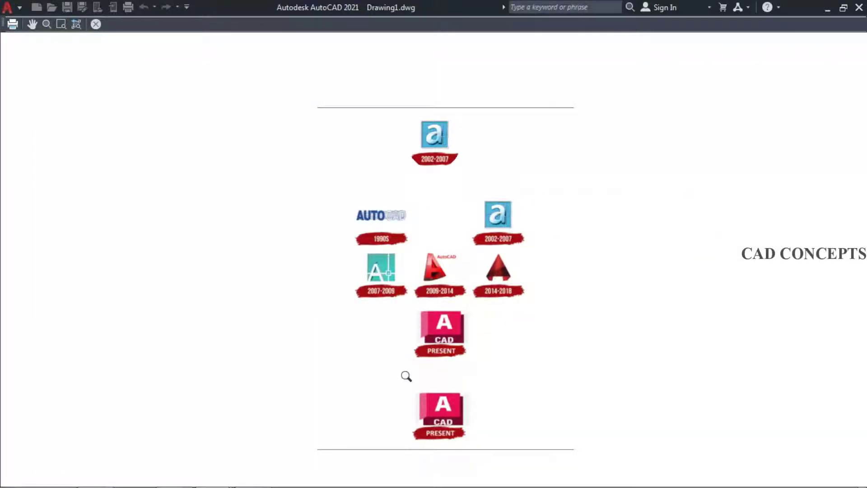
scroll(406, 377, "up", 3)
scroll(430, 429, "up", 2)
scroll(377, 350, "down", 5)
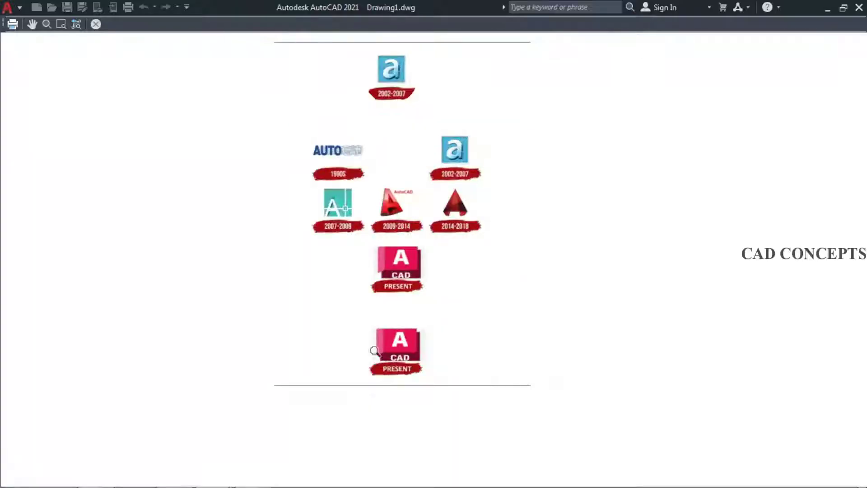
scroll(374, 350, "up", 3)
Pan the preview up to the sheet's top edge and 2002-2007 logo, then exit
middle_click_drag(410, 287, 418, 343)
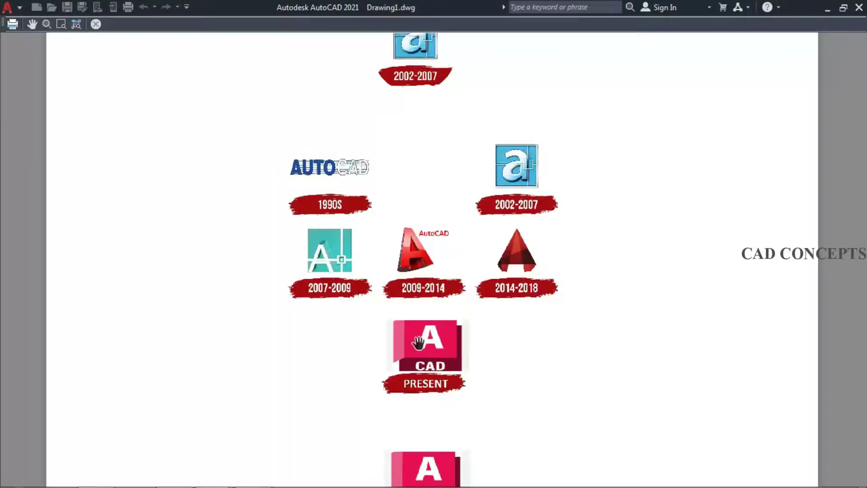
middle_click_drag(419, 238, 400, 300)
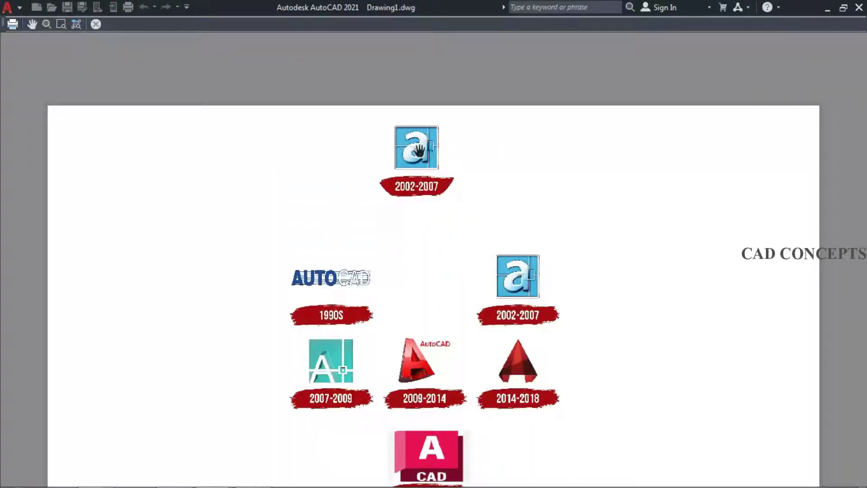
scroll(418, 150, "down", 5)
scroll(420, 180, "up", 4)
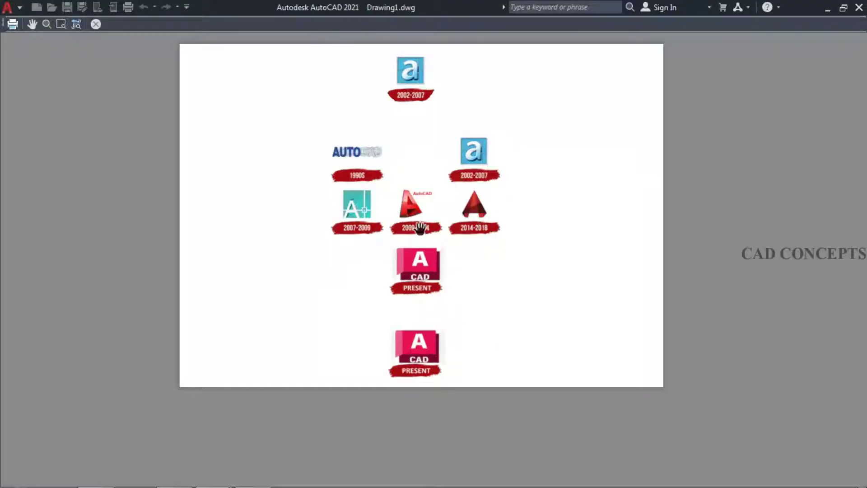
scroll(409, 165, "up", 2)
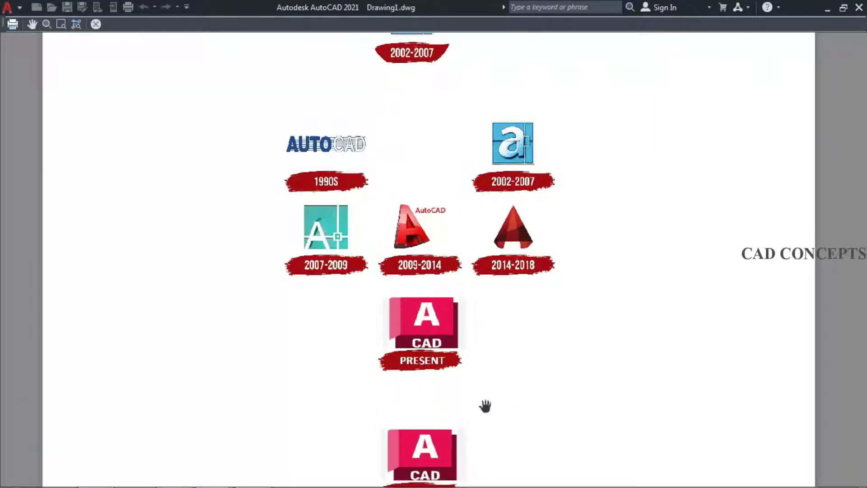
middle_click_drag(364, 147, 365, 271)
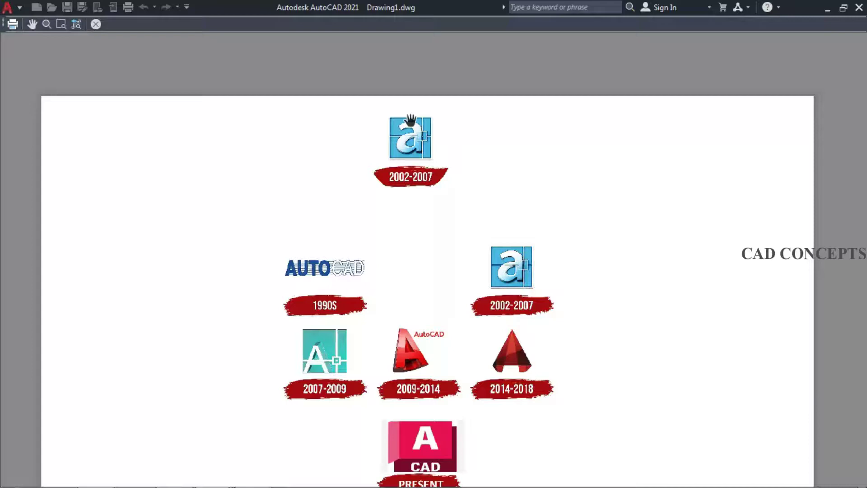
scroll(407, 269, "down", 3)
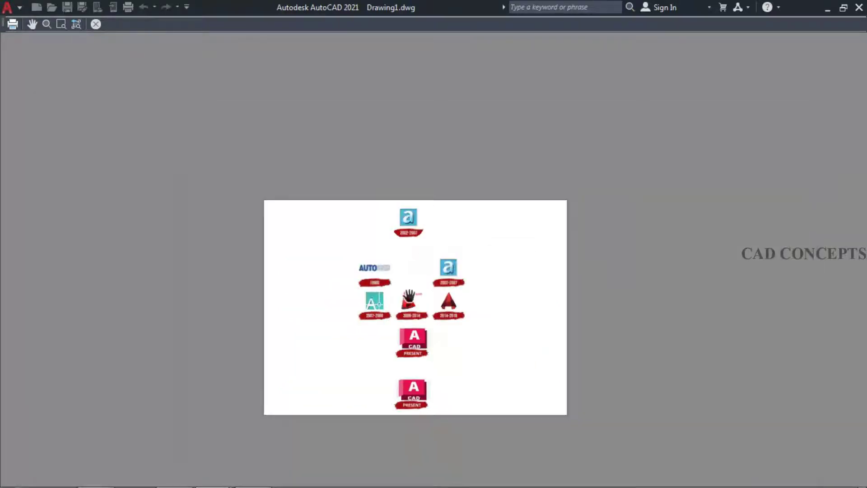
key("Escape")
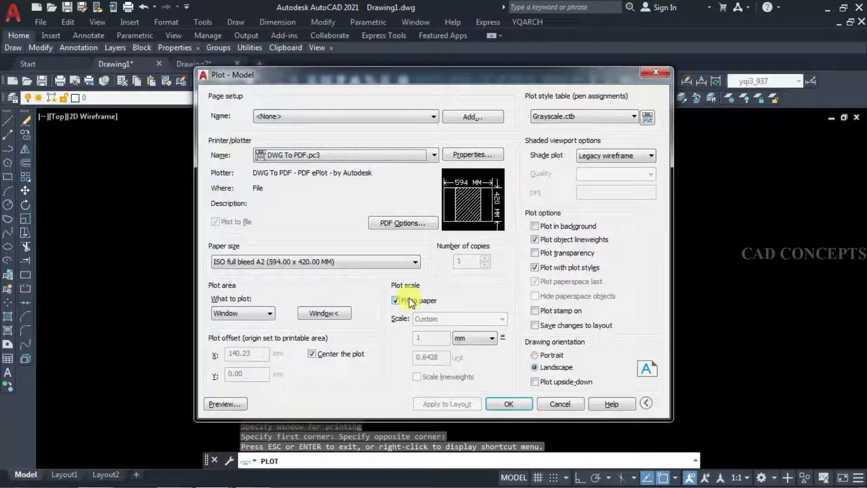
Dismiss the Plot dialog without plotting, returning to model space
key("Escape")
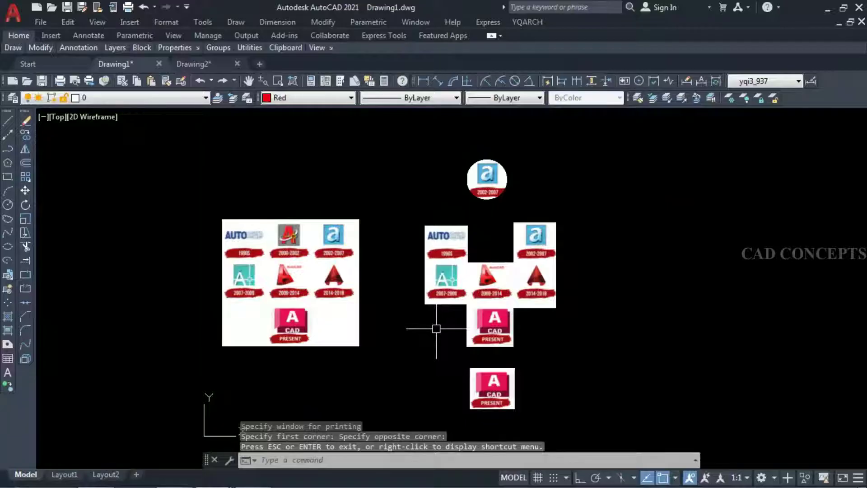